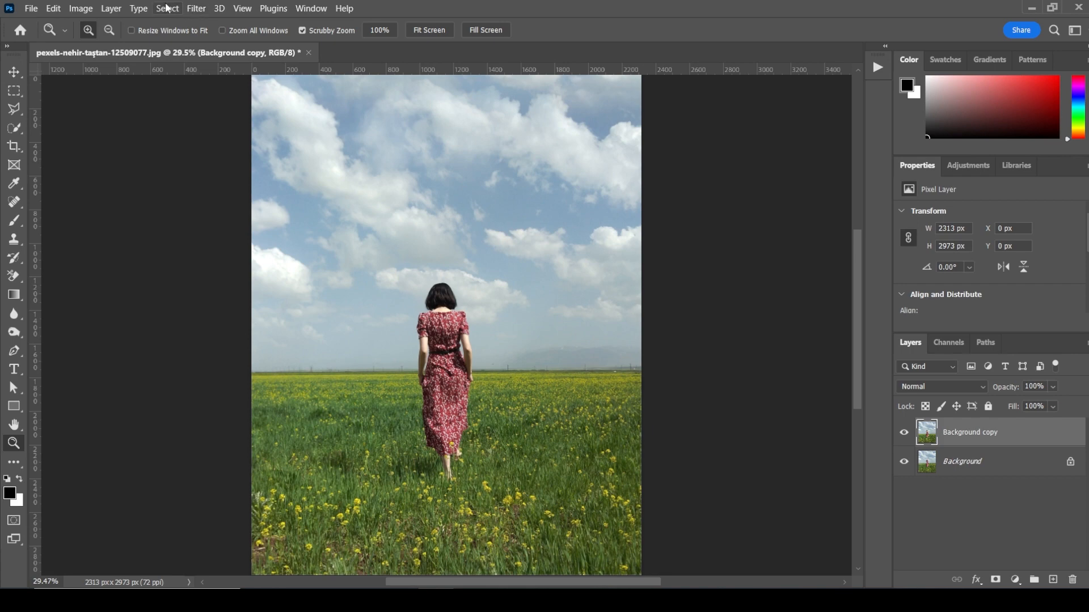
# Select the woman with Select Subject and expand the selection by 20 pixels.
pyautogui.click(167, 7)
pyautogui.click(202, 168)
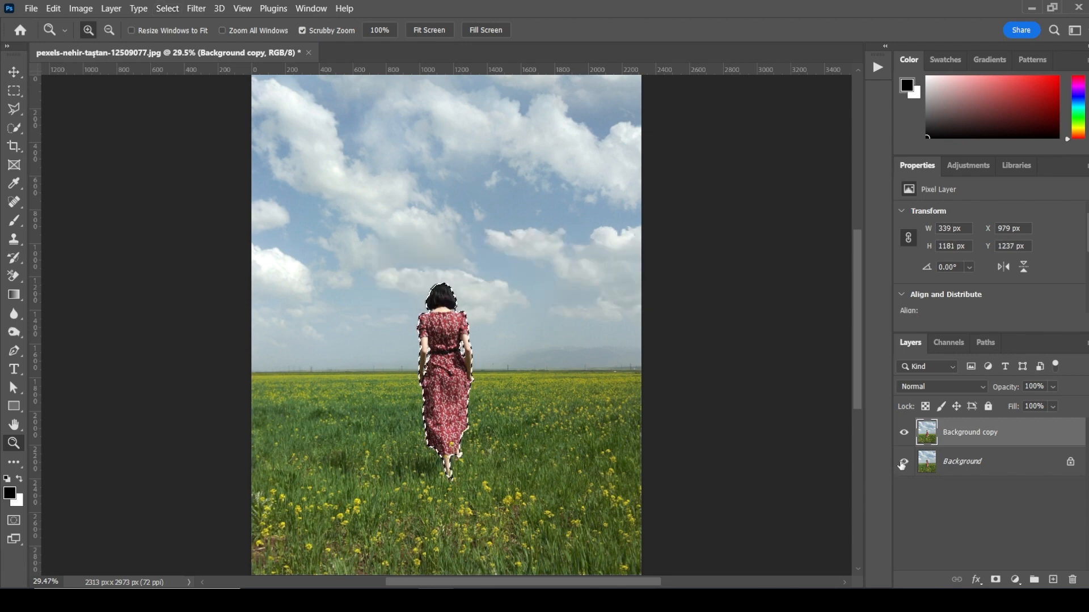
pyautogui.click(168, 9)
pyautogui.moveTo(234, 214)
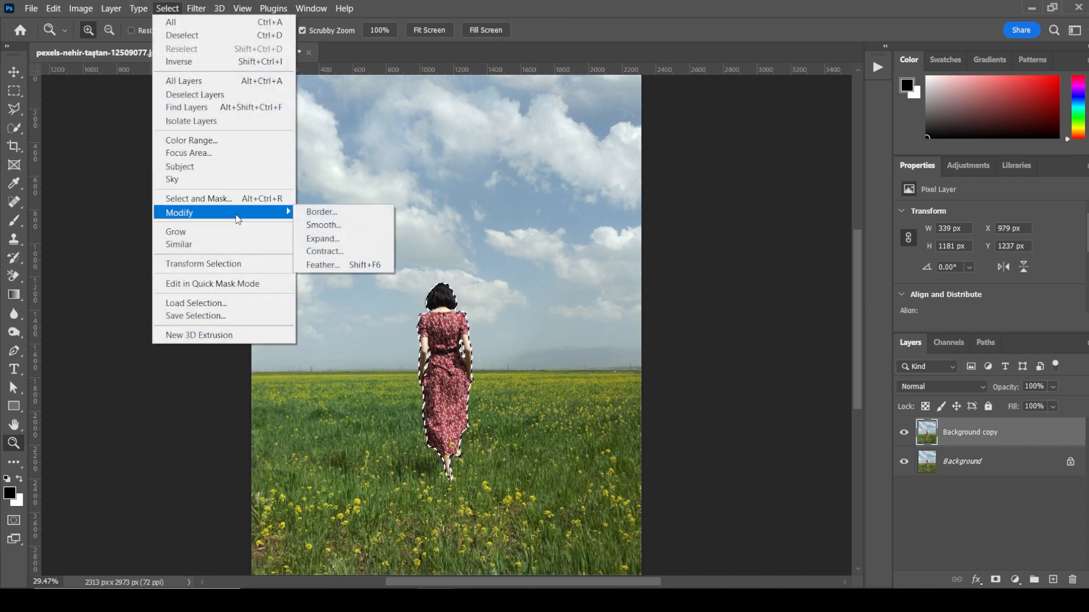
pyautogui.click(343, 238)
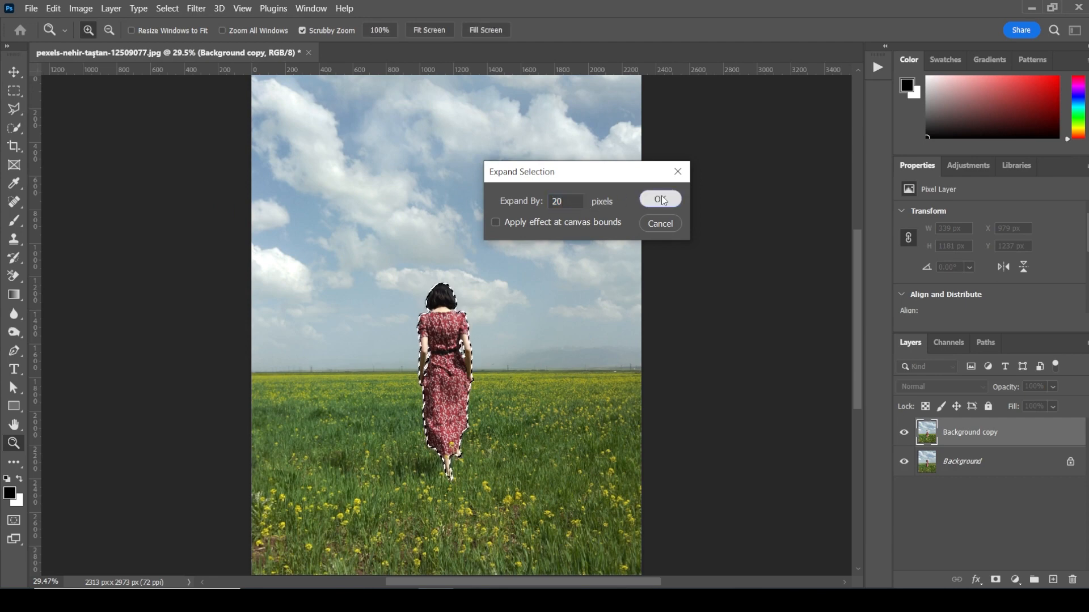
pyautogui.click(662, 199)
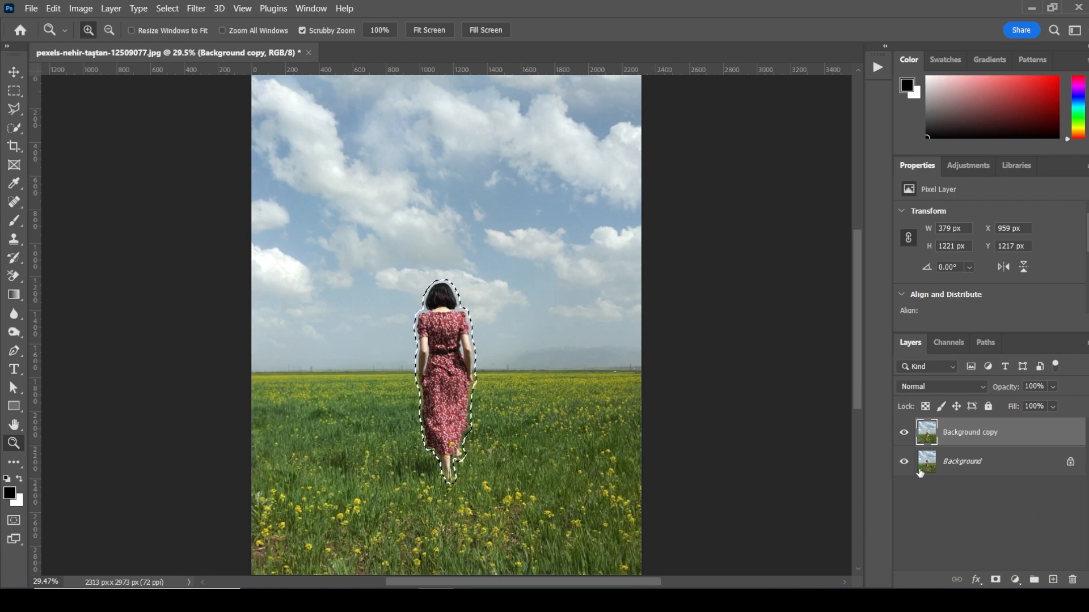
# Remove the woman using Content-Aware Fill with Rectangular sampling, output to a new layer, and deselect.
pyautogui.moveTo(448, 326); pyautogui.dragTo(574, 308)
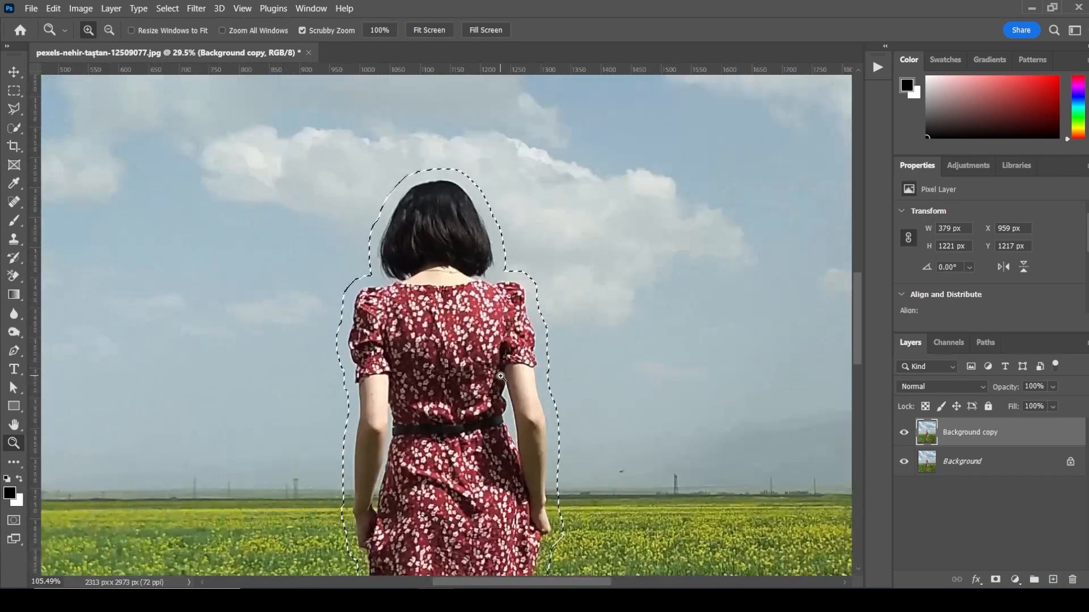
pyautogui.rightClick(590, 286)
pyautogui.click(638, 289)
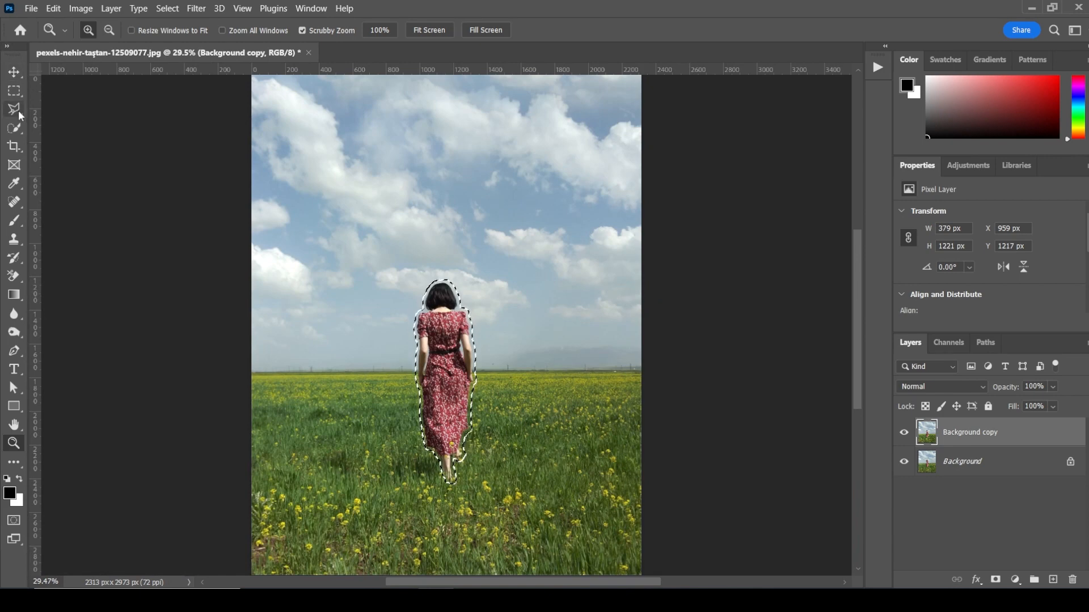
pyautogui.click(59, 9)
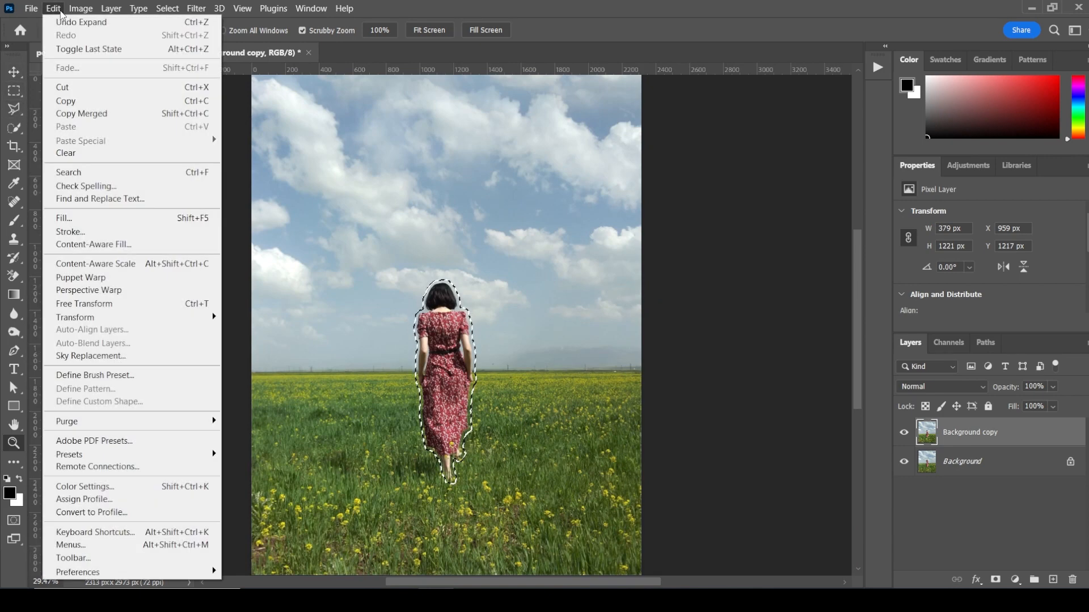
pyautogui.click(97, 245)
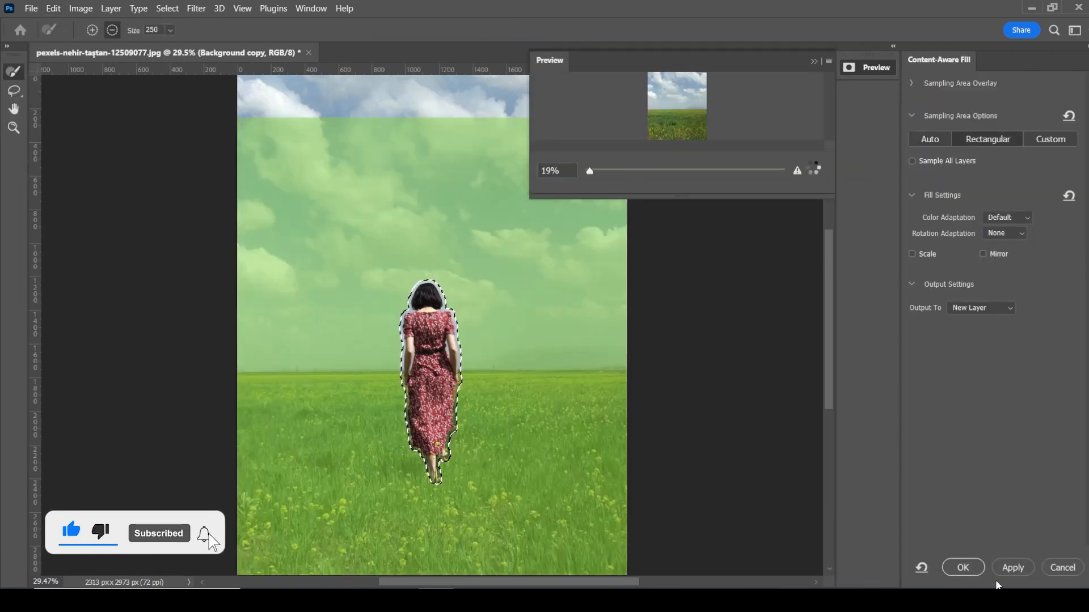
pyautogui.click(961, 567)
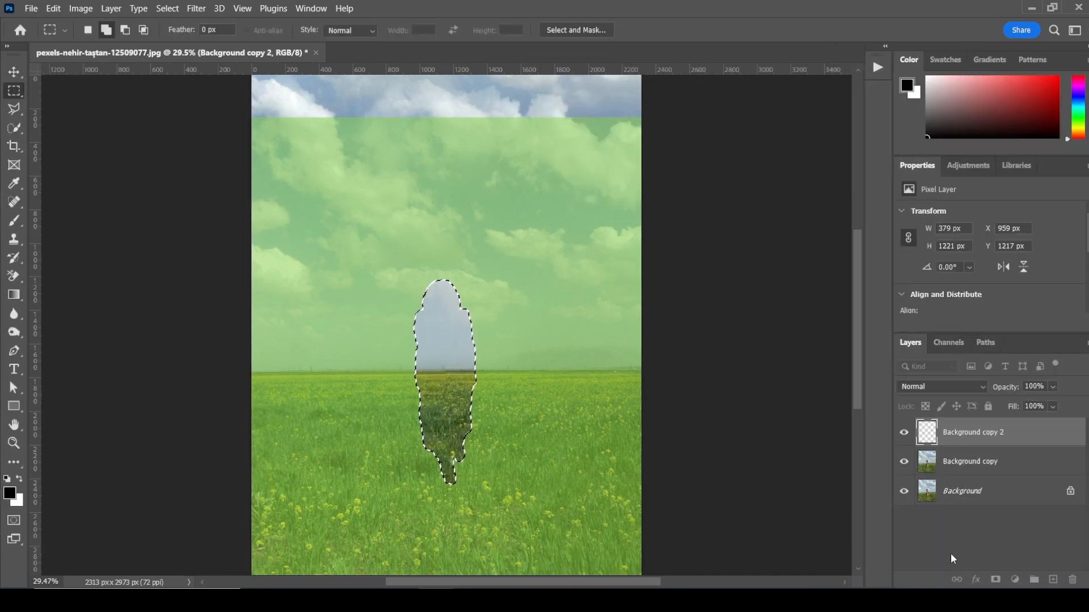
pyautogui.hotkey('ctrl', 'd')
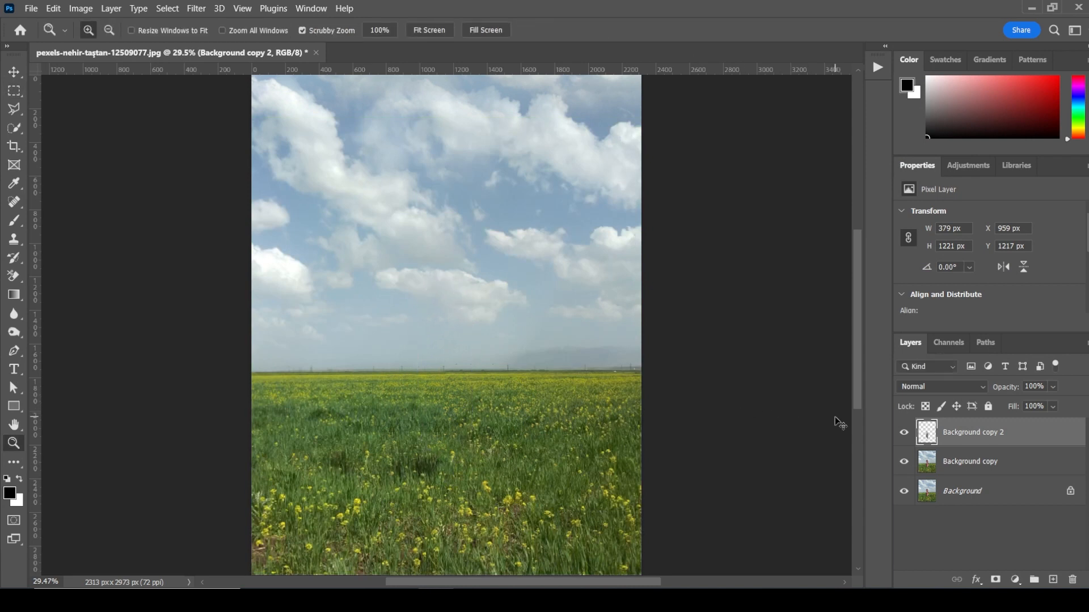
# Merge the filled layer with Background copy and toggle the merged layer's visibility to compare it with the original.
pyautogui.keyDown('shift'); pyautogui.click(961, 467); pyautogui.keyUp('shift')
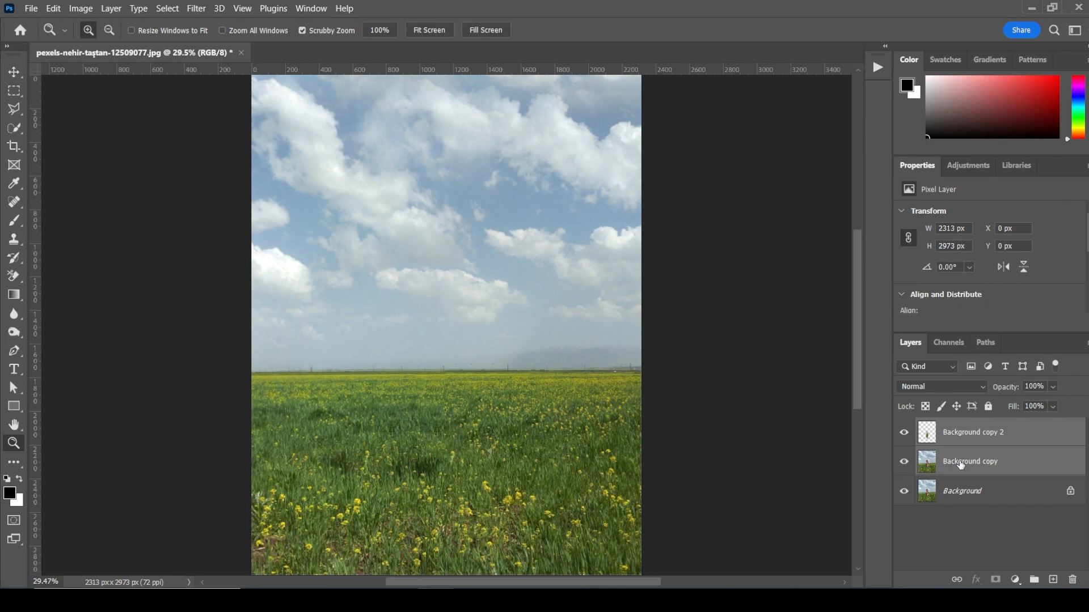
pyautogui.hotkey('ctrl', 'e')
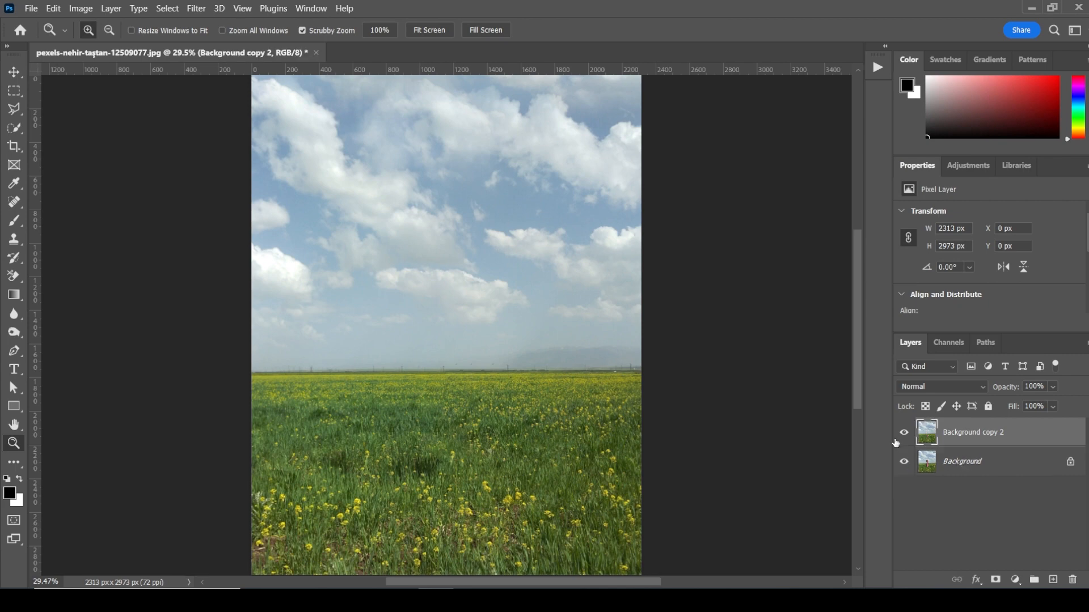
pyautogui.click(903, 433)
pyautogui.click(903, 433)
pyautogui.click(904, 433)
pyautogui.click(904, 434)
# Duplicate the Background layer and, with Background copy 2 hidden, select the woman on the duplicate with Select Subject.
pyautogui.click(957, 461)
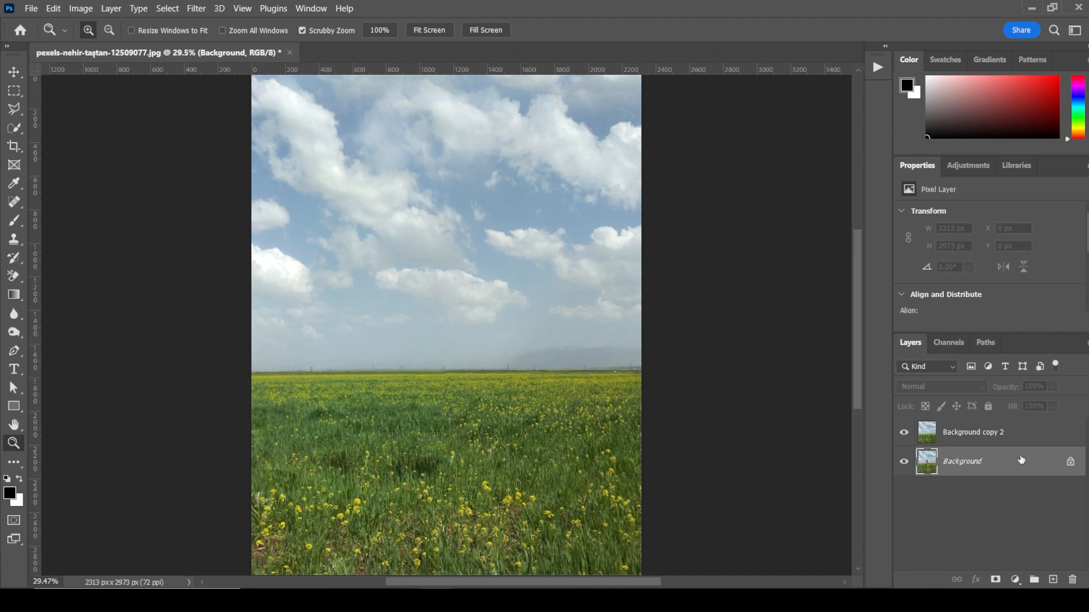
pyautogui.moveTo(1020, 459); pyautogui.dragTo(1053, 579)
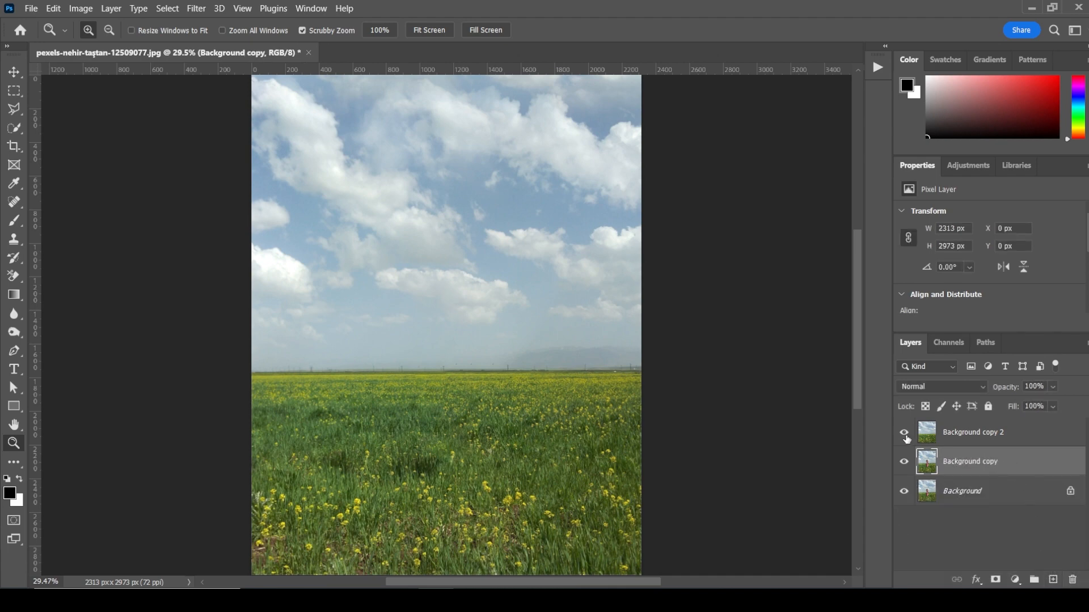
pyautogui.click(905, 432)
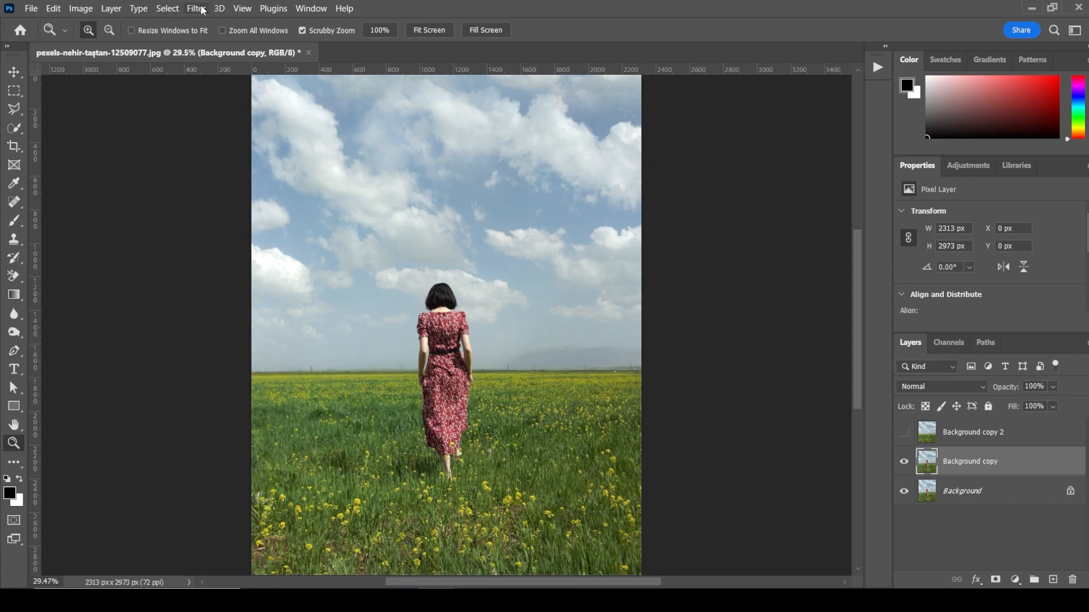
pyautogui.click(168, 8)
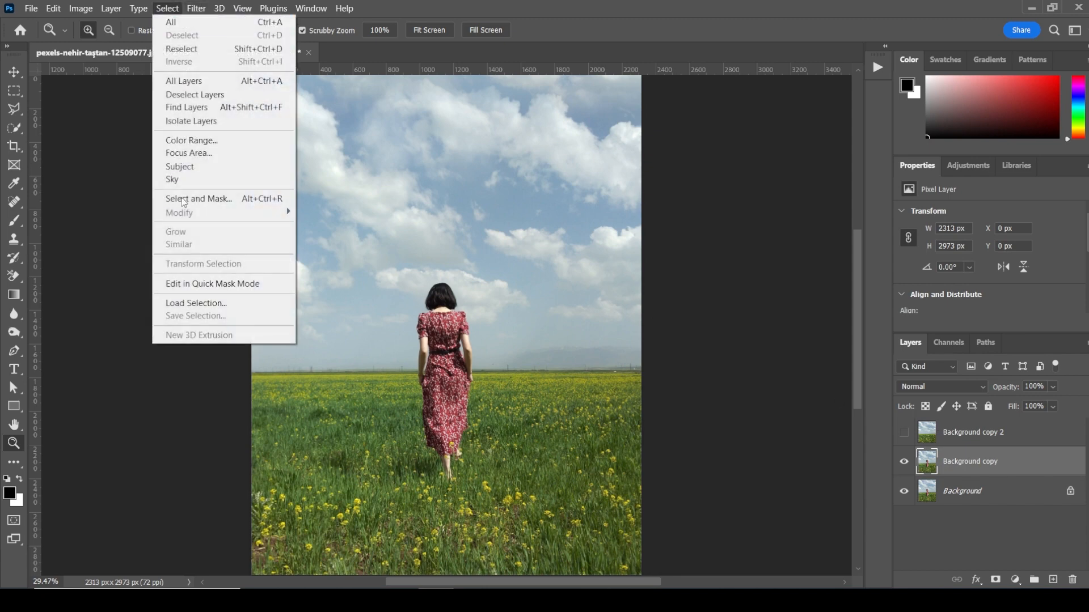
pyautogui.click(188, 167)
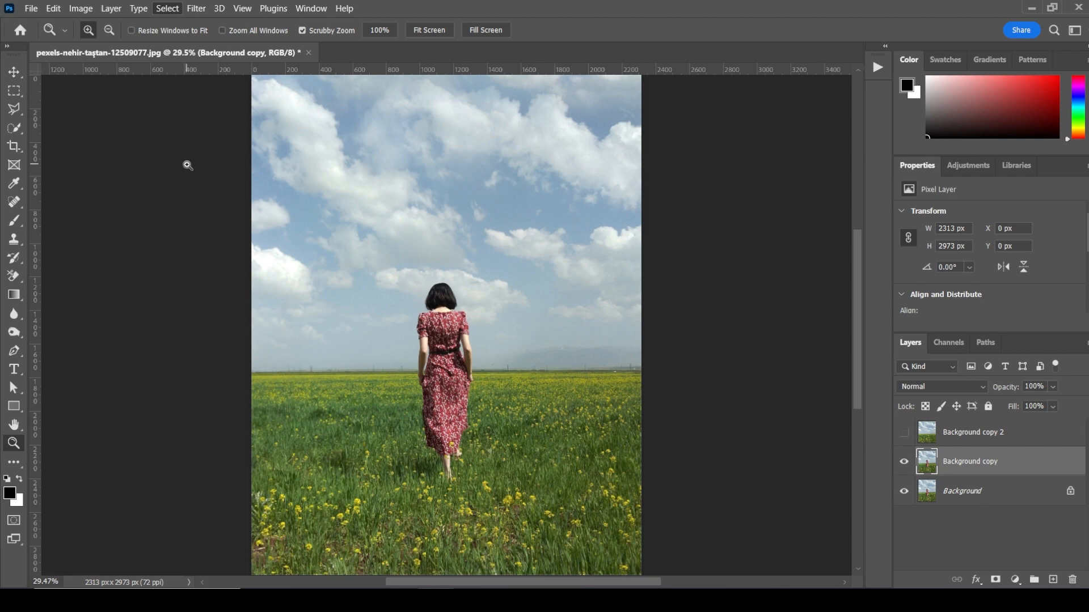
pyautogui.click(168, 8)
pyautogui.click(209, 199)
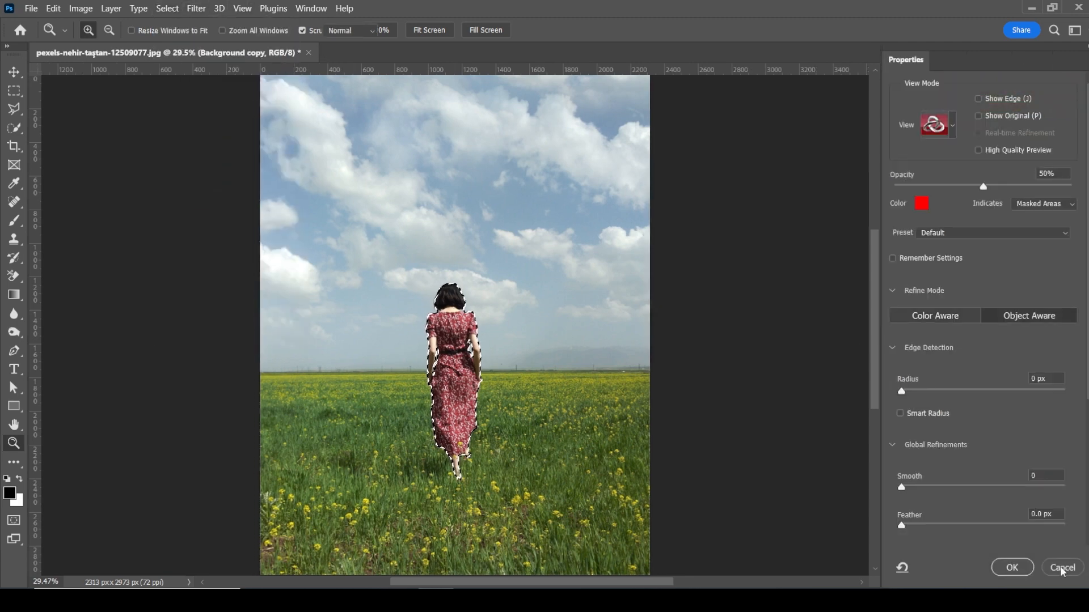
pyautogui.click(1060, 566)
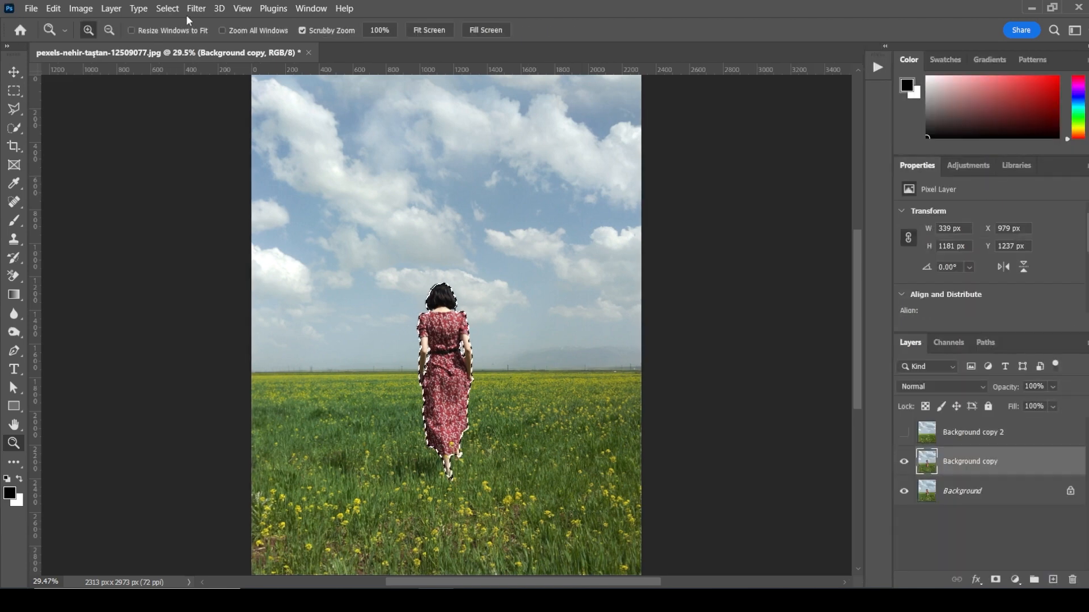
# Try expanding the woman's selection by 20 pixels and undo the expansion.
pyautogui.click(168, 8)
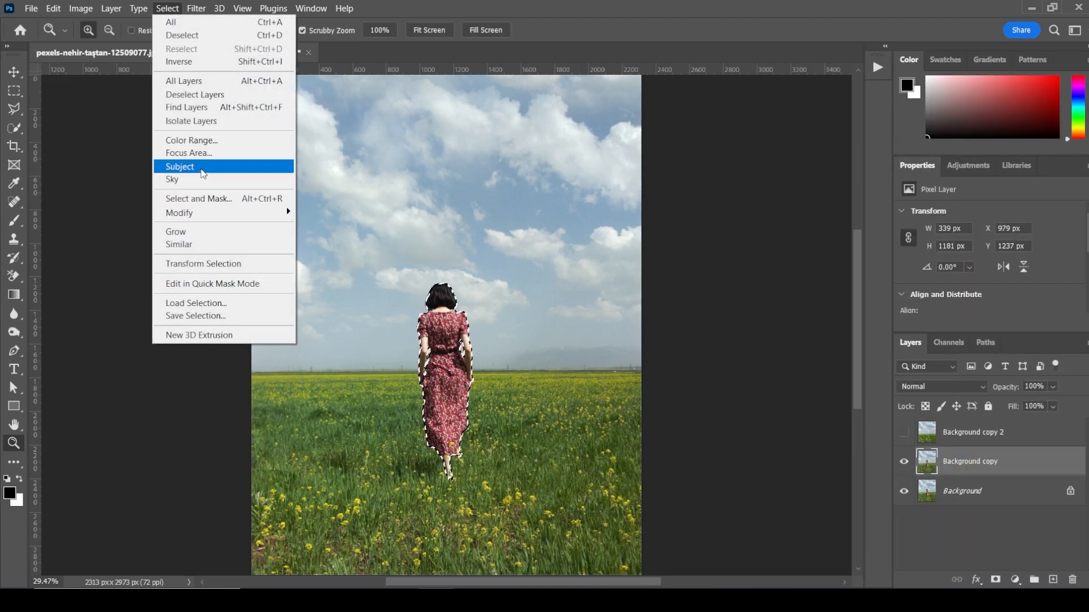
pyautogui.moveTo(267, 212)
pyautogui.click(344, 240)
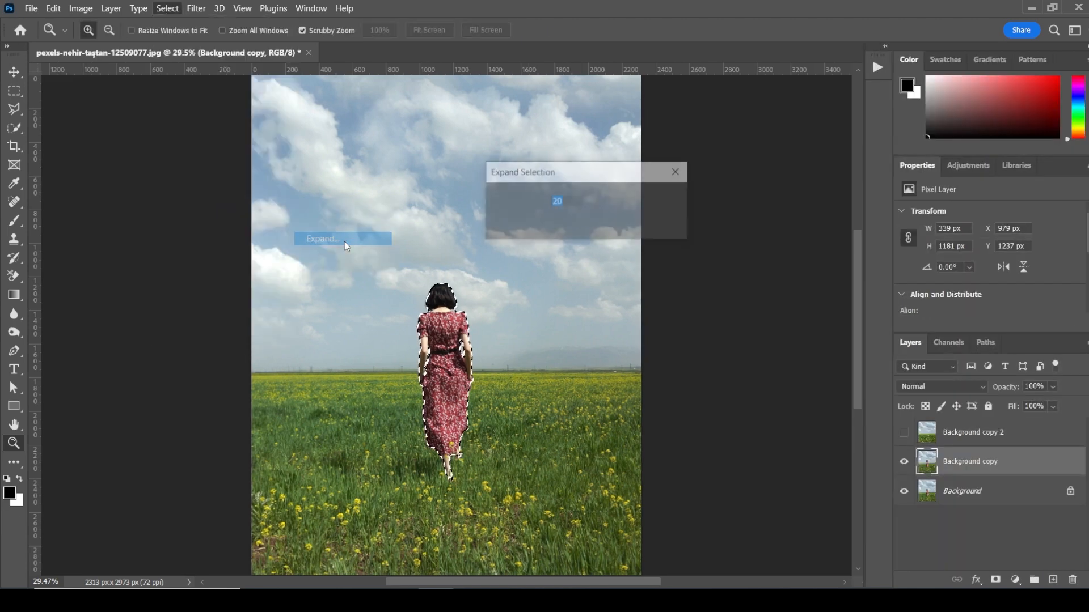
pyautogui.click(658, 201)
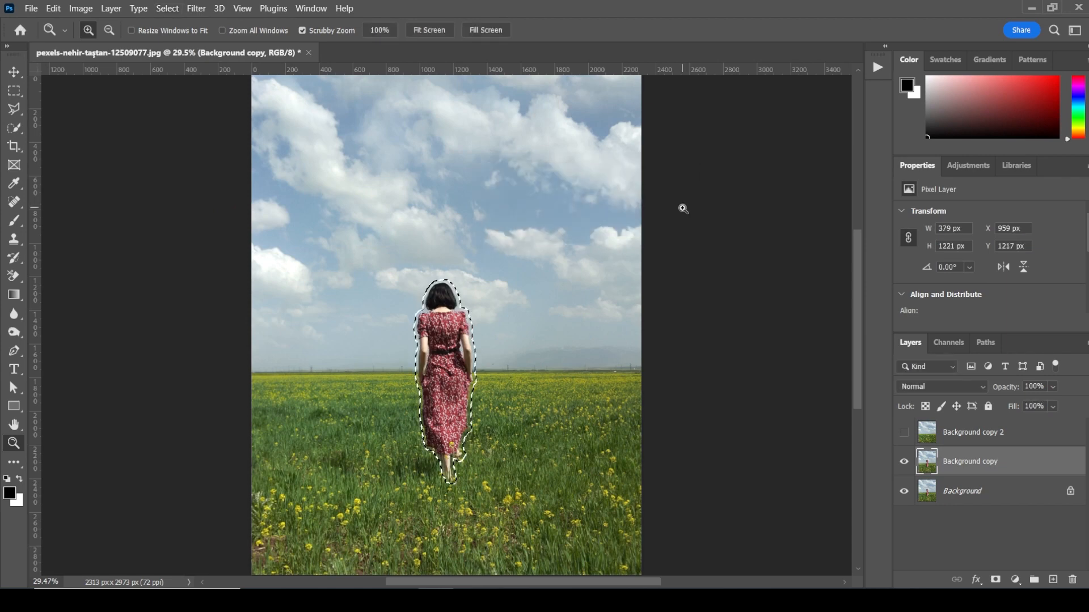
pyautogui.hotkey('ctrl', 'z')
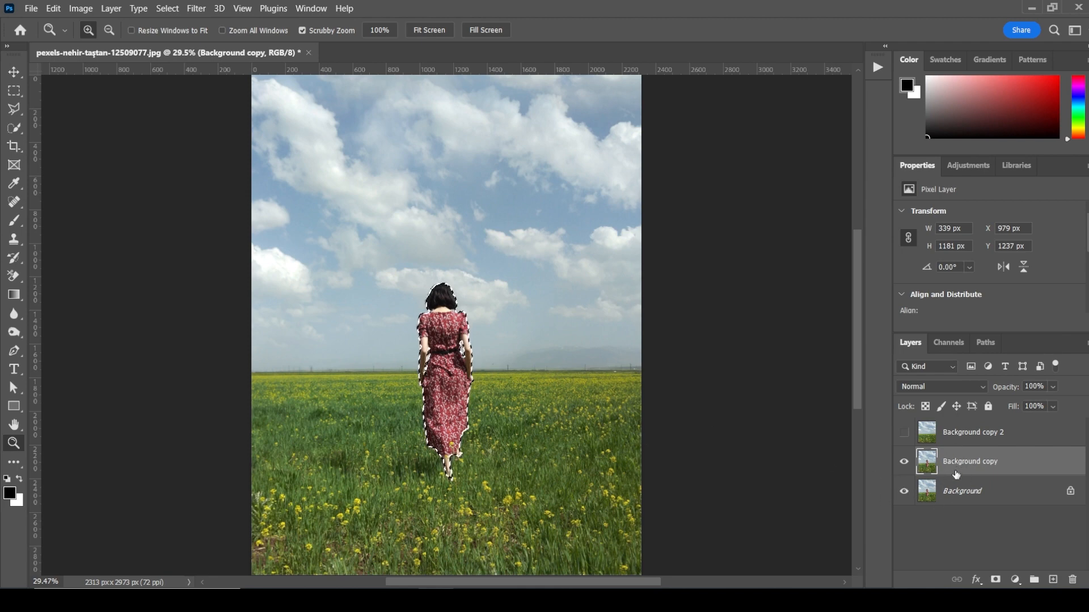
# With Background hidden, copy the selected woman to a new layer using Layer Via Copy and delete the Background copy layer.
pyautogui.click(904, 491)
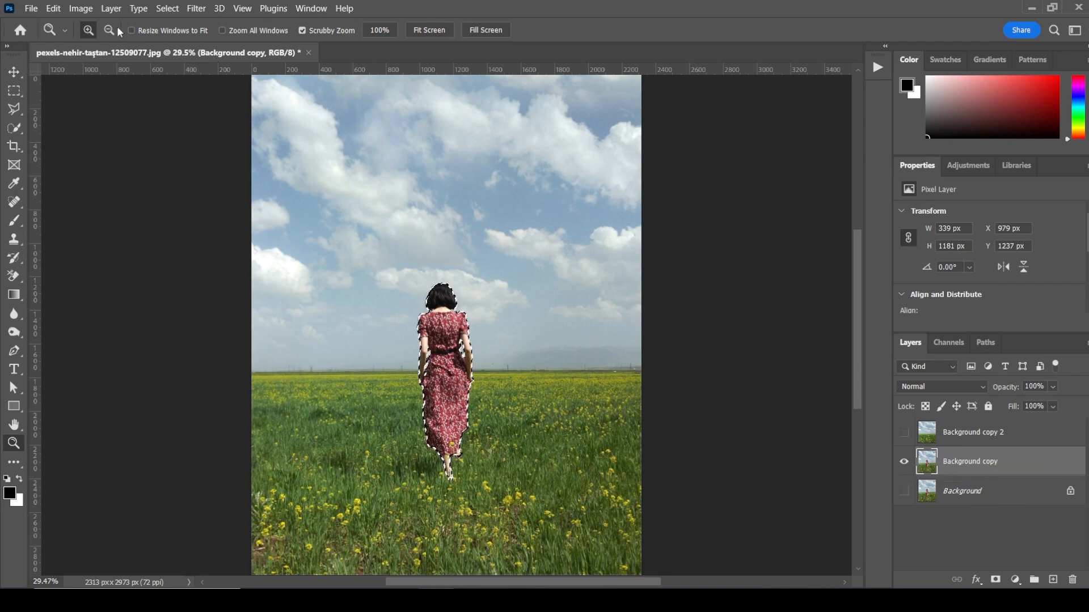
pyautogui.click(111, 8)
pyautogui.moveTo(134, 22)
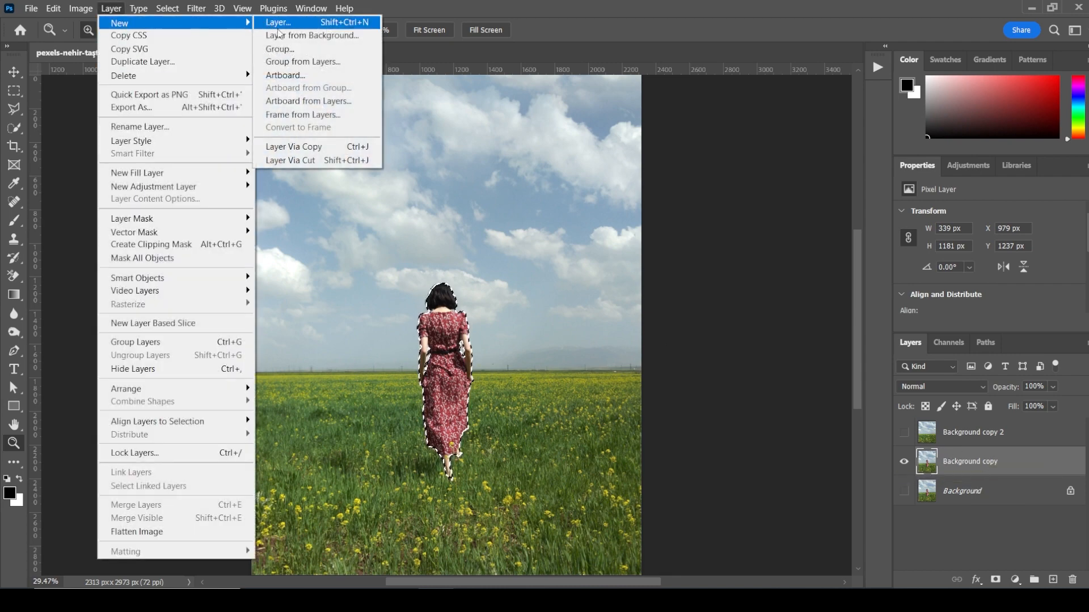
pyautogui.click(323, 149)
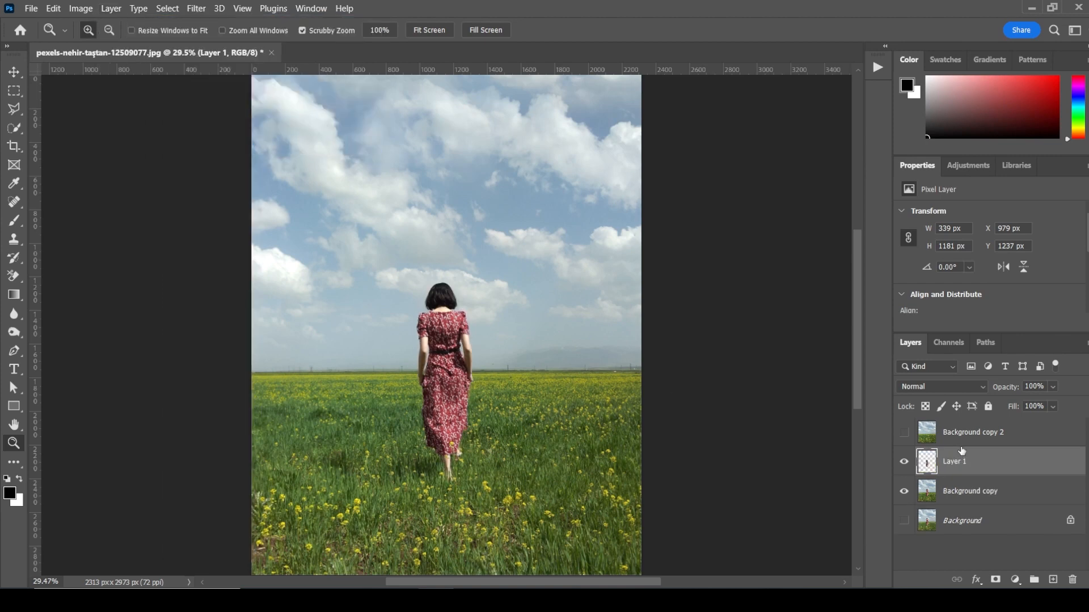
pyautogui.moveTo(1024, 498); pyautogui.dragTo(1076, 579)
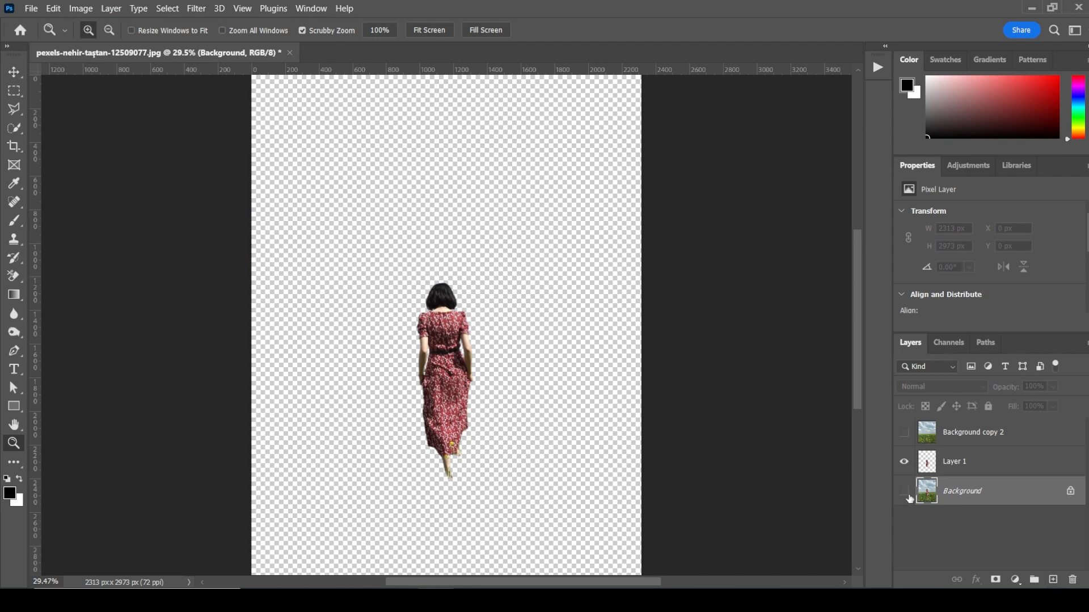
# Show the Background and Background copy 2 layers and move Background copy 2 below Layer 1.
pyautogui.click(904, 492)
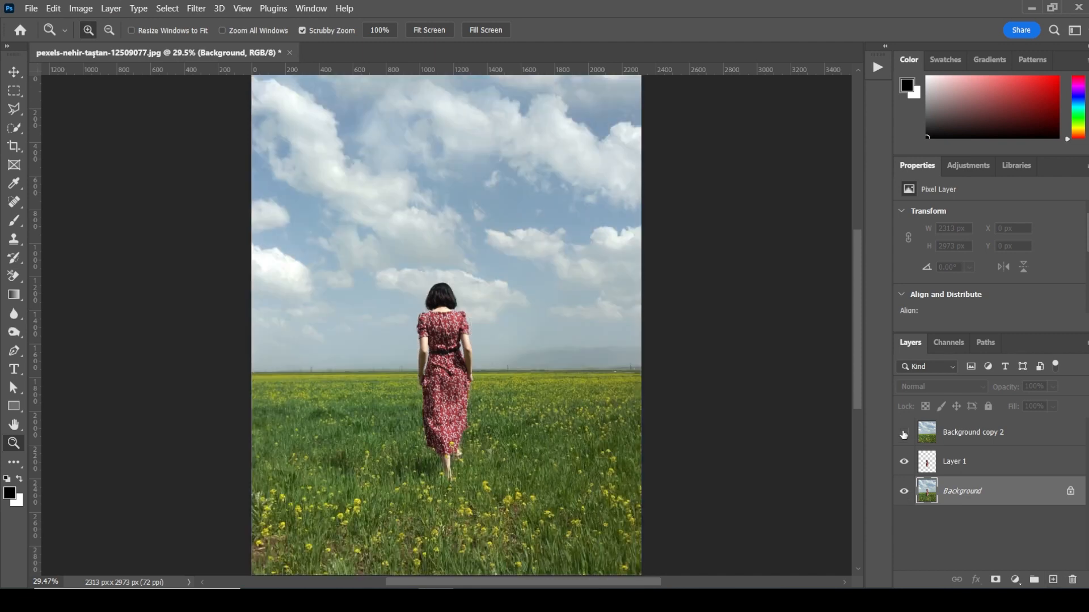
pyautogui.click(904, 434)
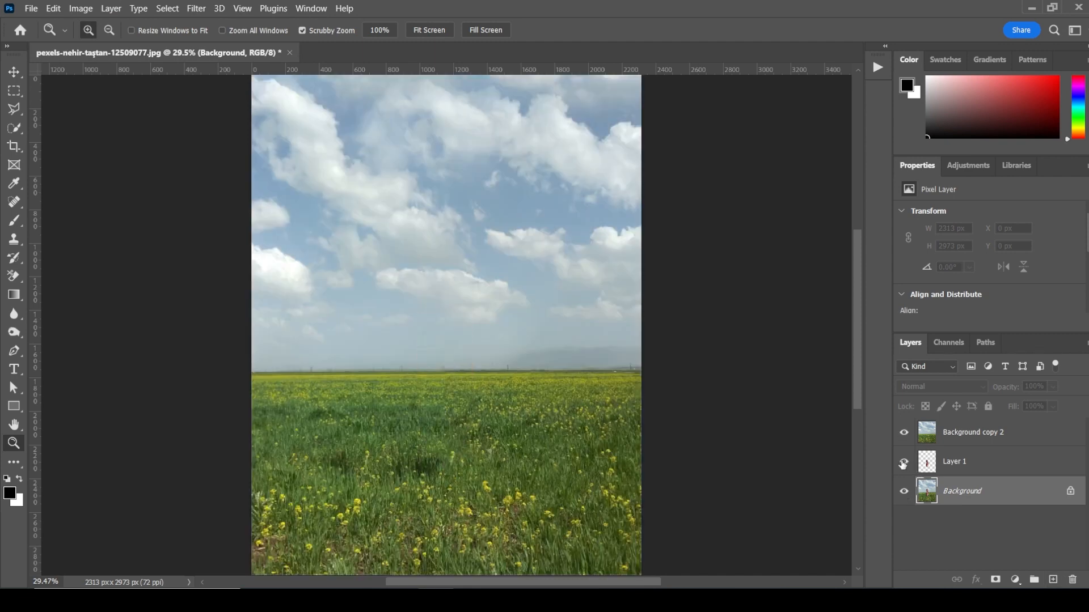
pyautogui.moveTo(1035, 437); pyautogui.dragTo(998, 473)
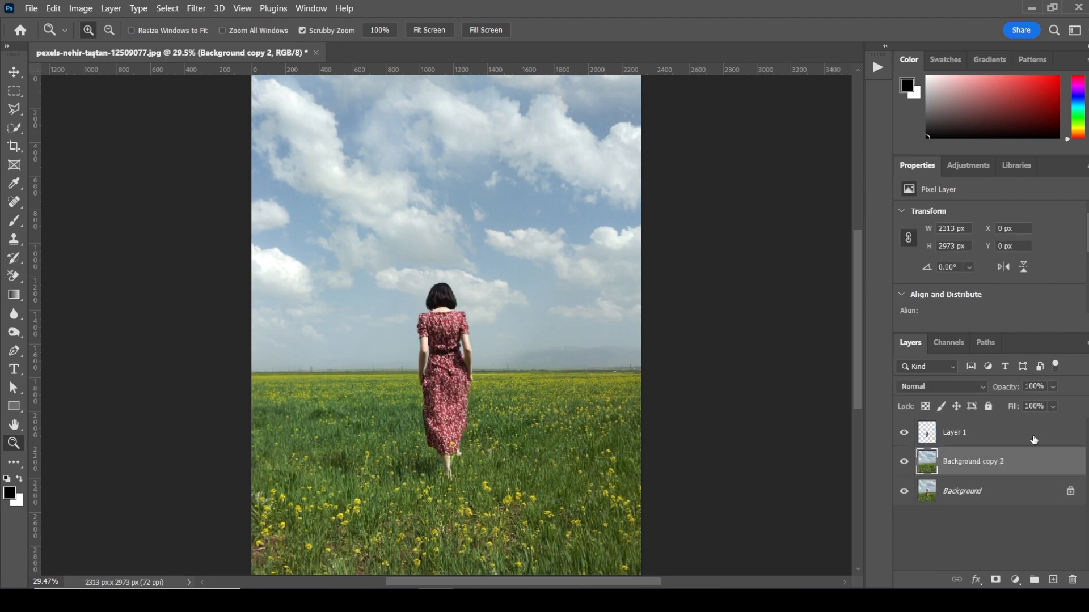
# Convert Layer 1, Background copy 2 and Background into separate smart objects.
pyautogui.click(985, 434)
pyautogui.click(945, 466)
pyautogui.rightClick(1040, 435)
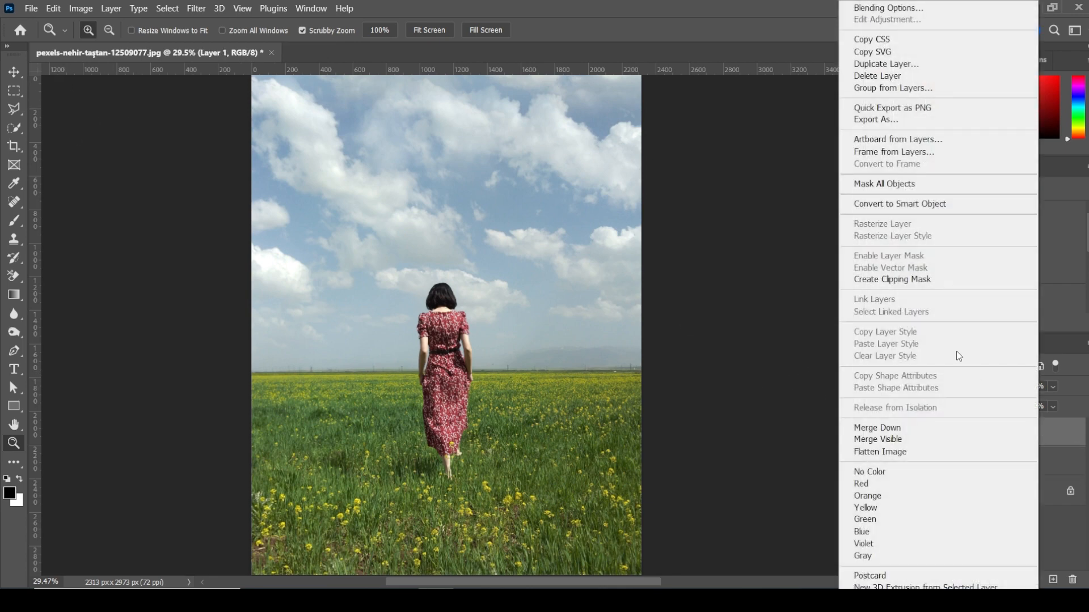
pyautogui.click(896, 204)
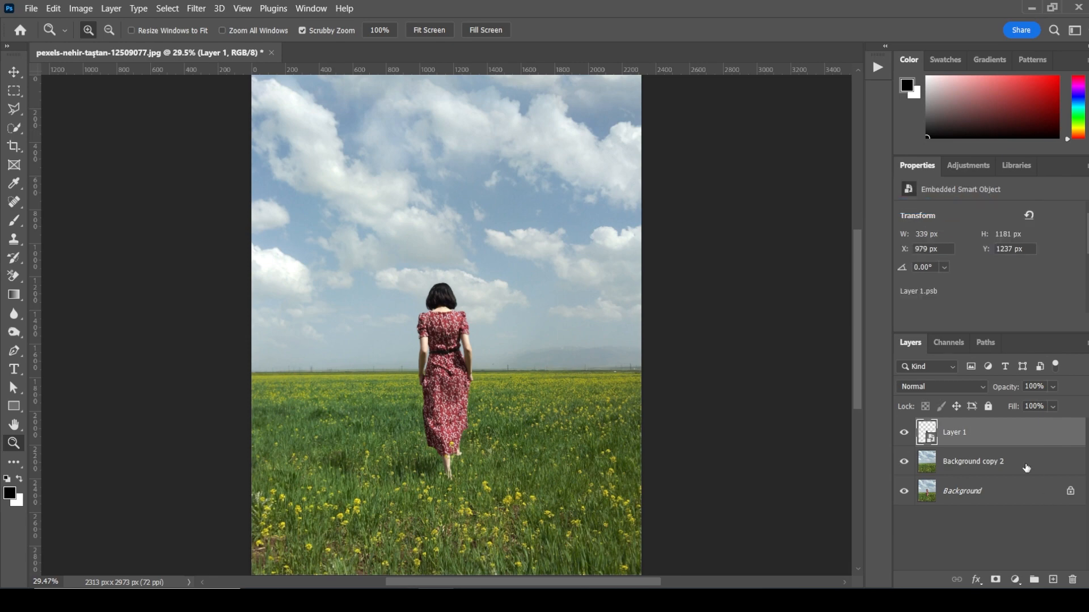
pyautogui.rightClick(958, 462)
pyautogui.click(885, 203)
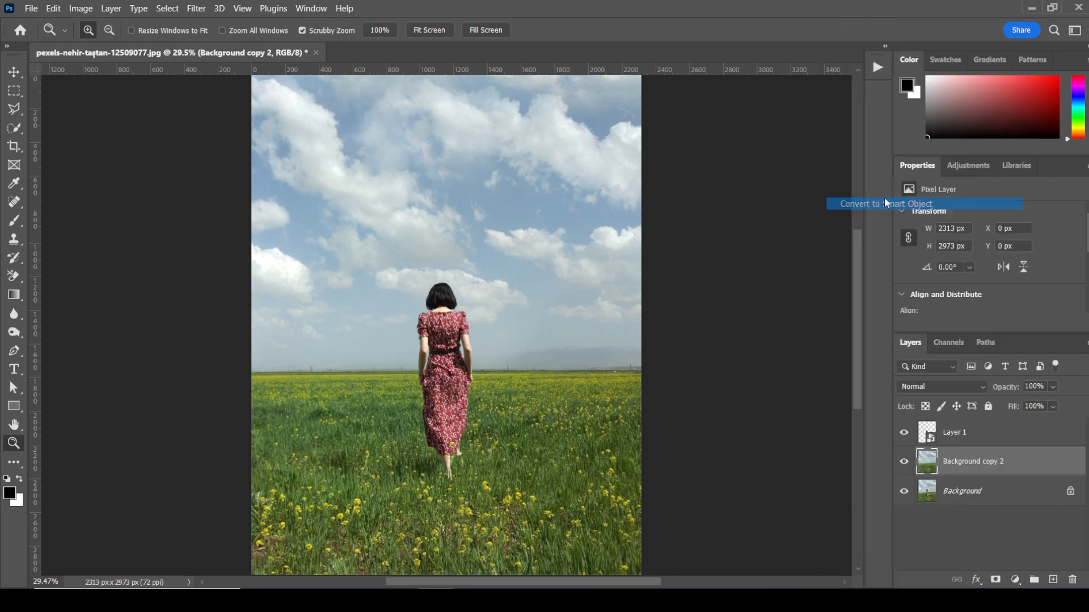
pyautogui.rightClick(1029, 494)
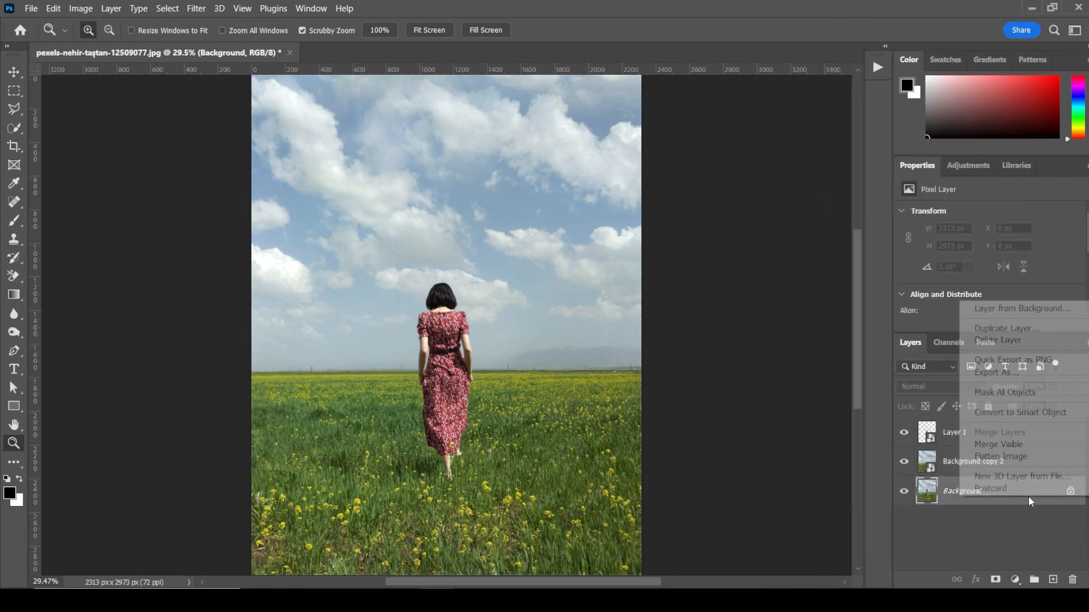
pyautogui.click(1024, 413)
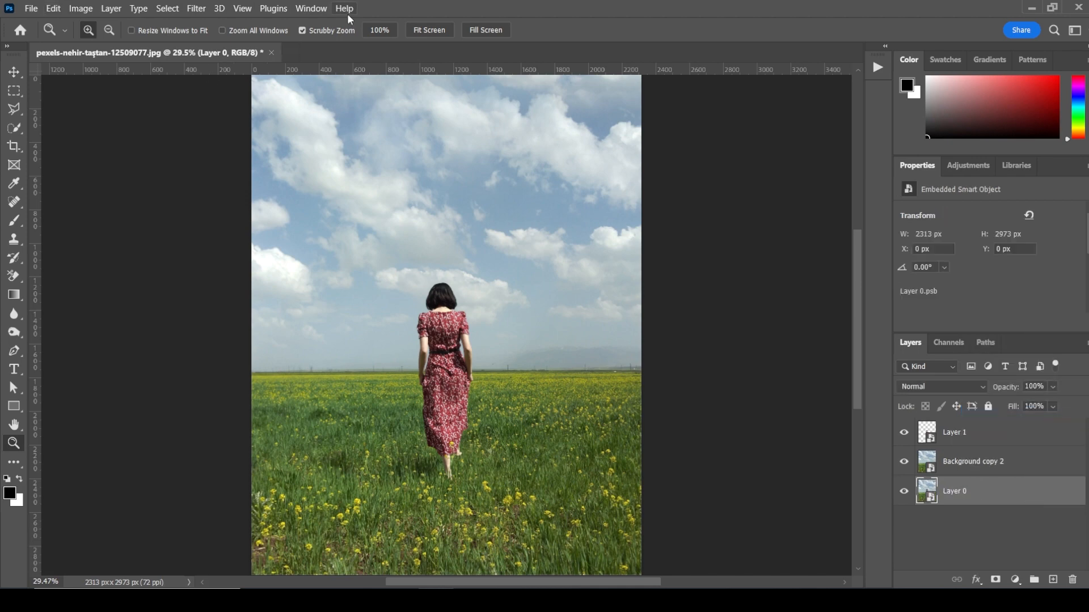
# Open the Timeline, widen it across the workspace, and create a video timeline from the layers.
pyautogui.click(309, 8)
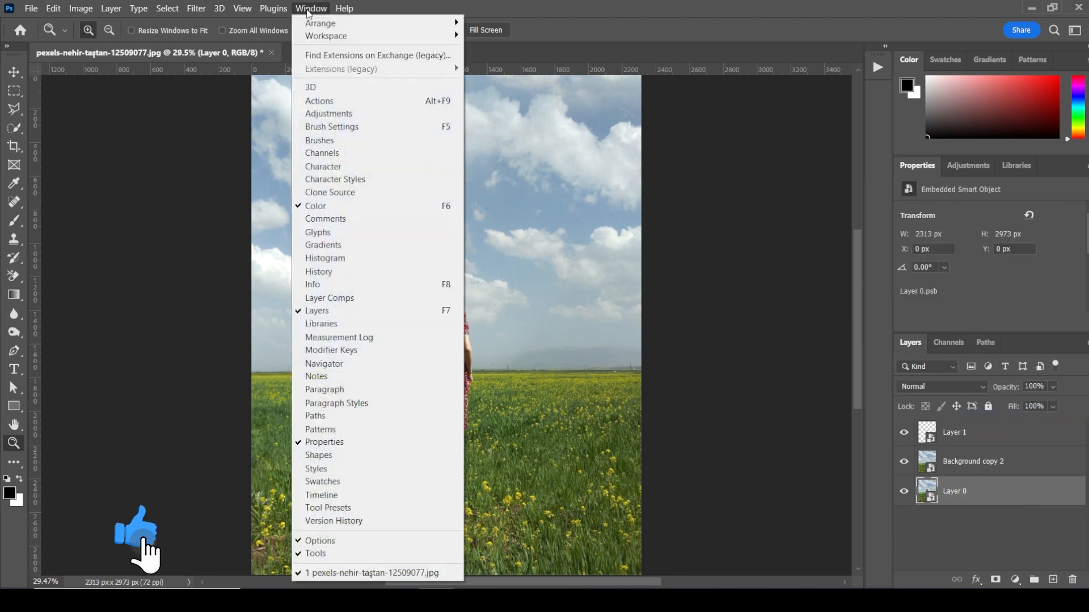
pyautogui.click(324, 495)
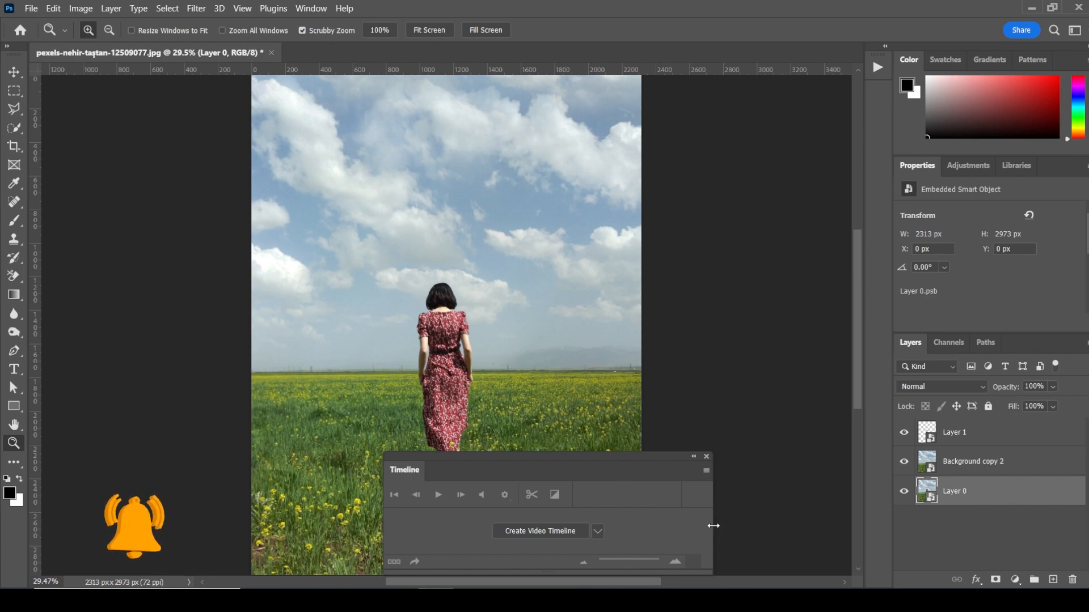
pyautogui.moveTo(713, 526); pyautogui.dragTo(840, 526)
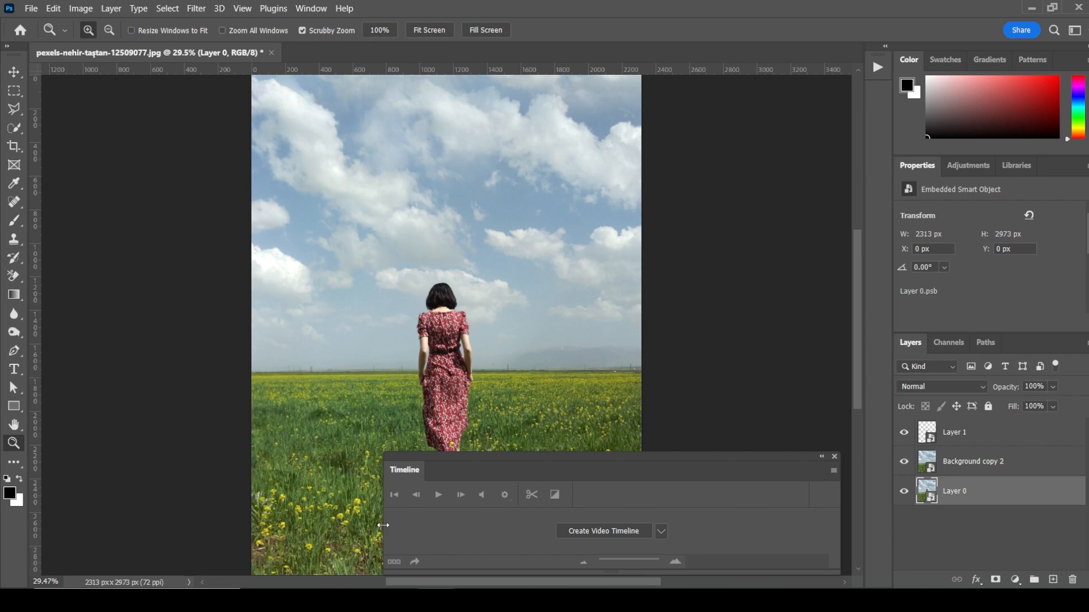
pyautogui.moveTo(383, 525); pyautogui.dragTo(58, 528)
pyautogui.click(437, 531)
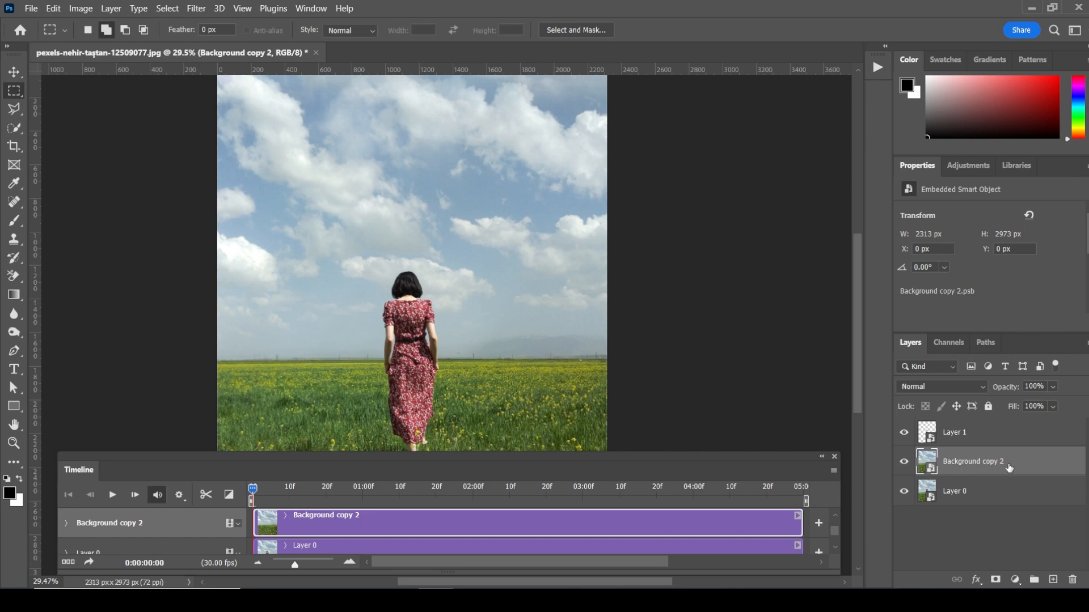
# Select the sky on the Background copy 2 layer and copy it to a new layer using Layer Via Copy.
pyautogui.click(168, 8)
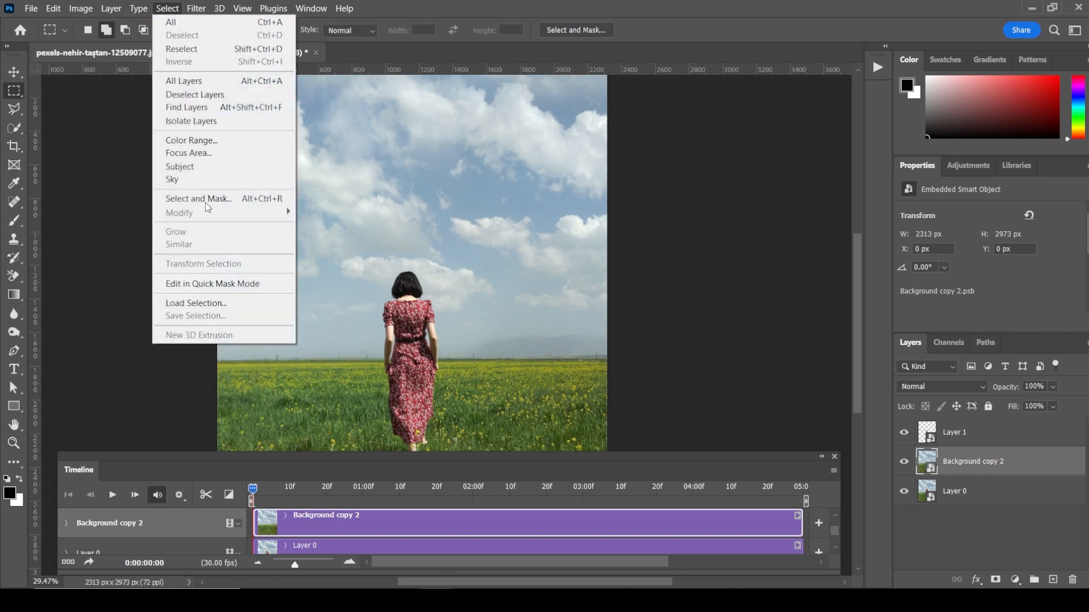
pyautogui.click(173, 180)
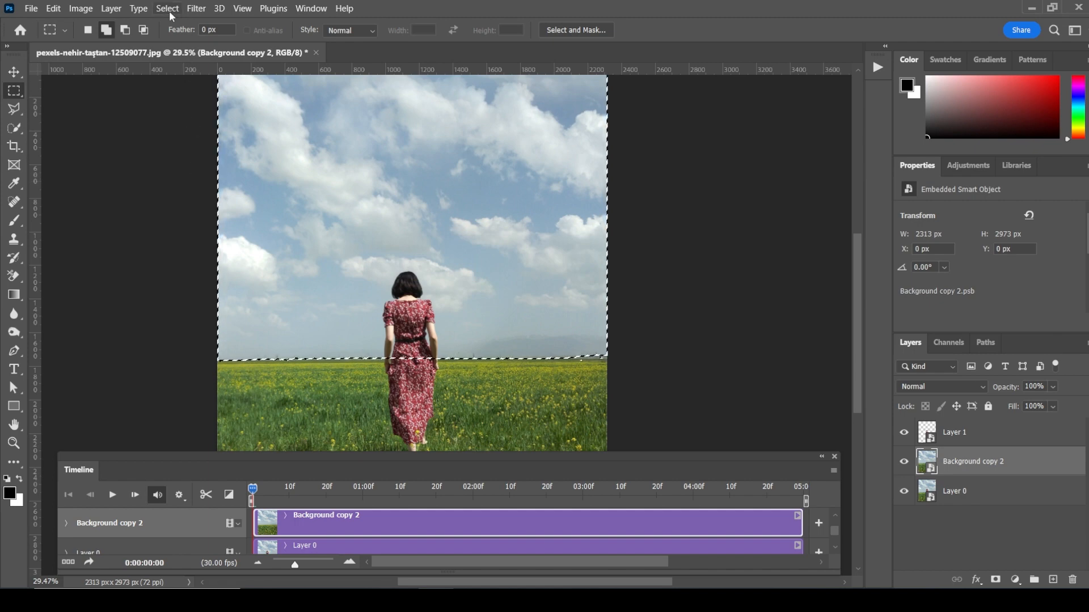
pyautogui.click(112, 9)
pyautogui.moveTo(126, 24)
pyautogui.click(328, 151)
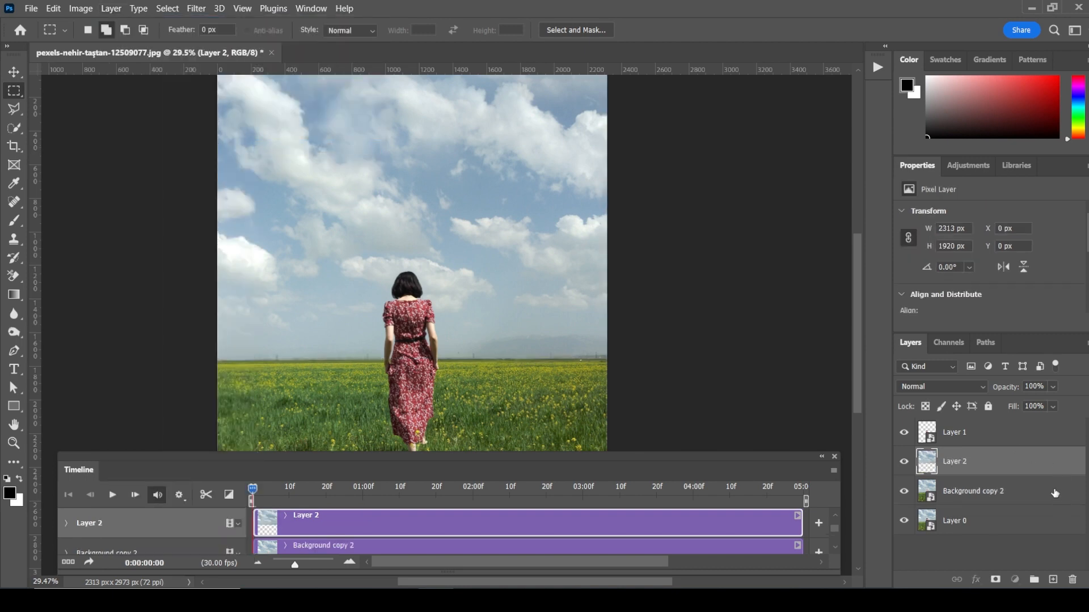
# Delete the Background copy 2 layer and convert the sky layer, Layer 2, into a smart object.
pyautogui.moveTo(1054, 494); pyautogui.dragTo(1073, 580)
pyautogui.click(944, 459)
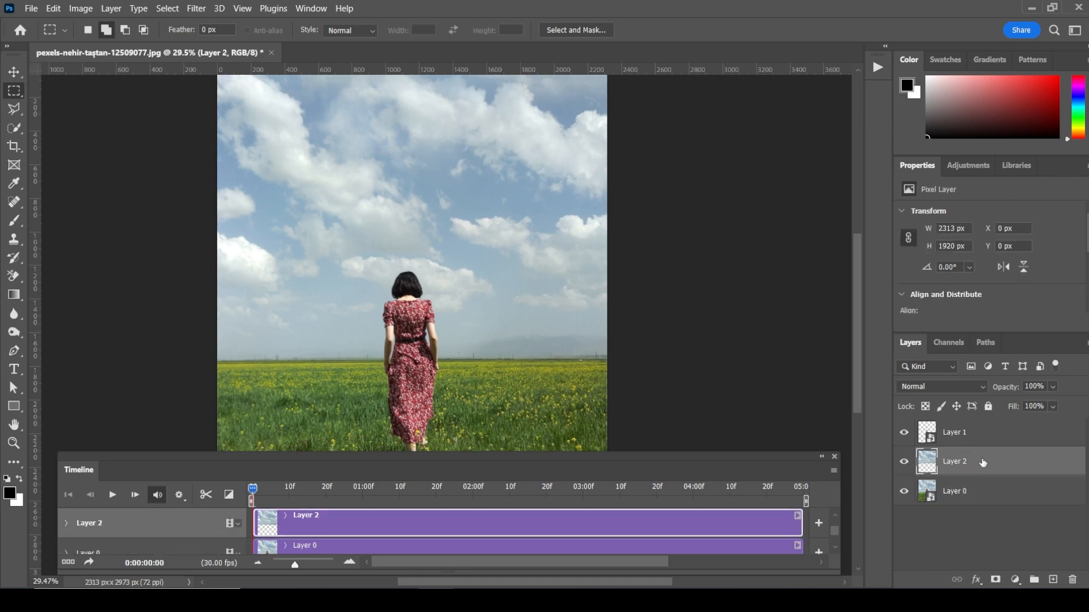
pyautogui.rightClick(983, 463)
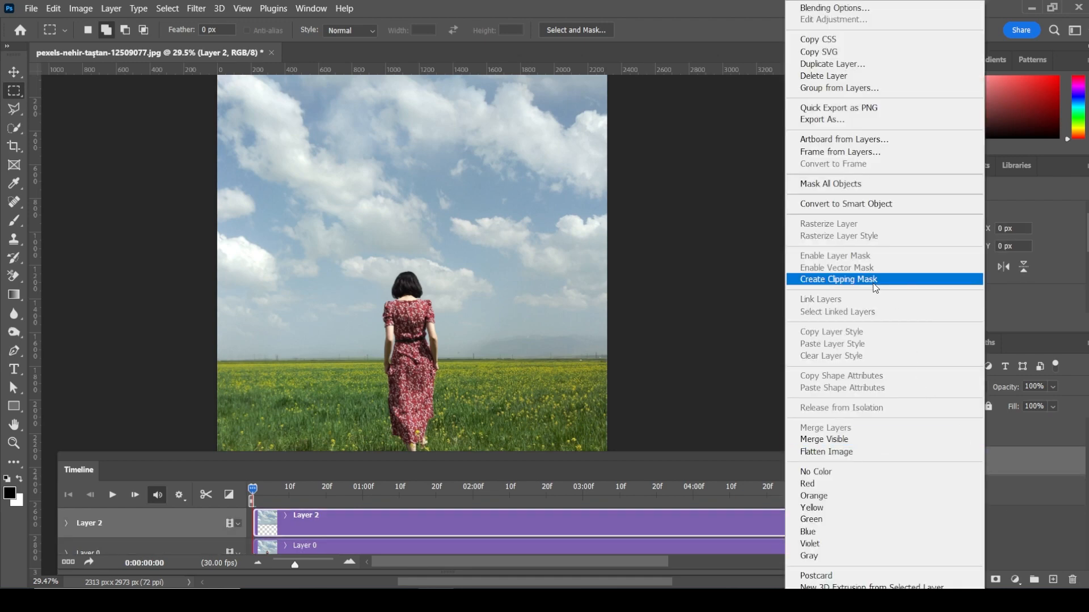
pyautogui.click(849, 208)
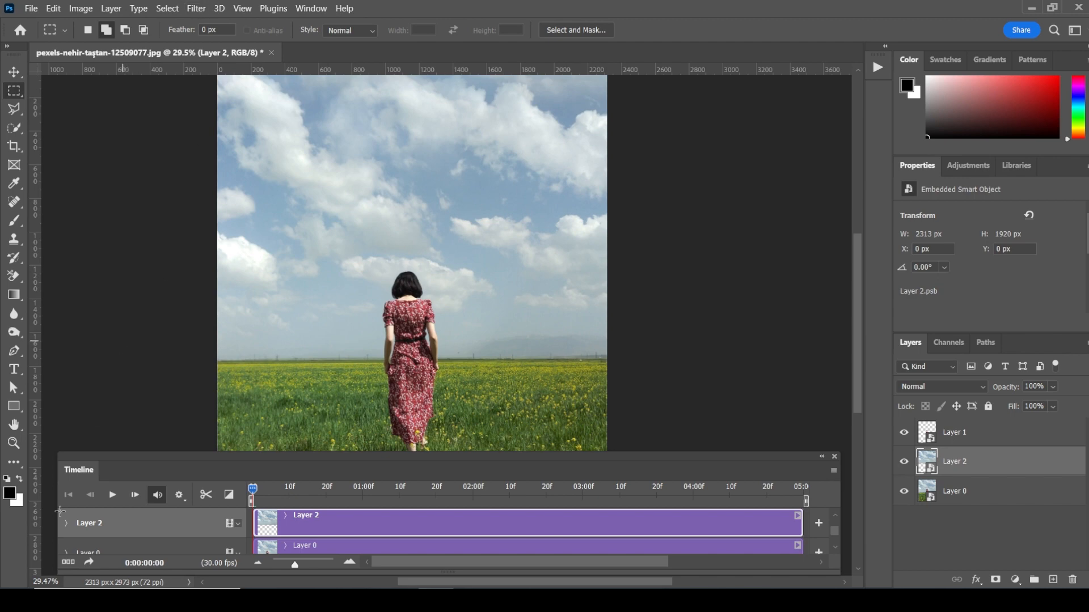
# Enable Transform keyframes for Layer 2 at 0:00:00:00 and stretch the sky outward from its left edge to about 130% width.
pyautogui.click(68, 524)
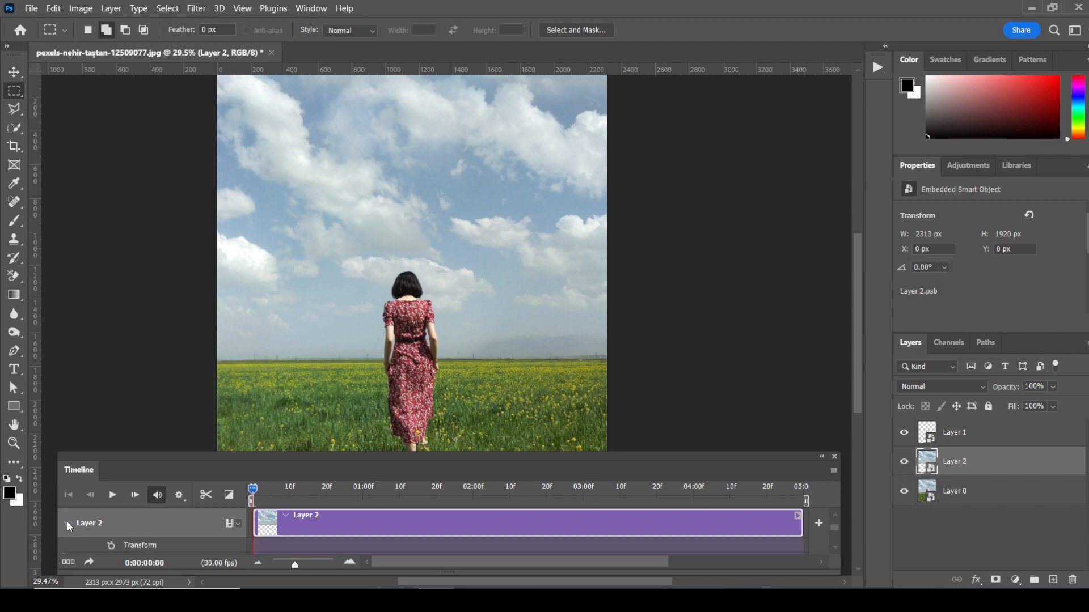
pyautogui.click(112, 547)
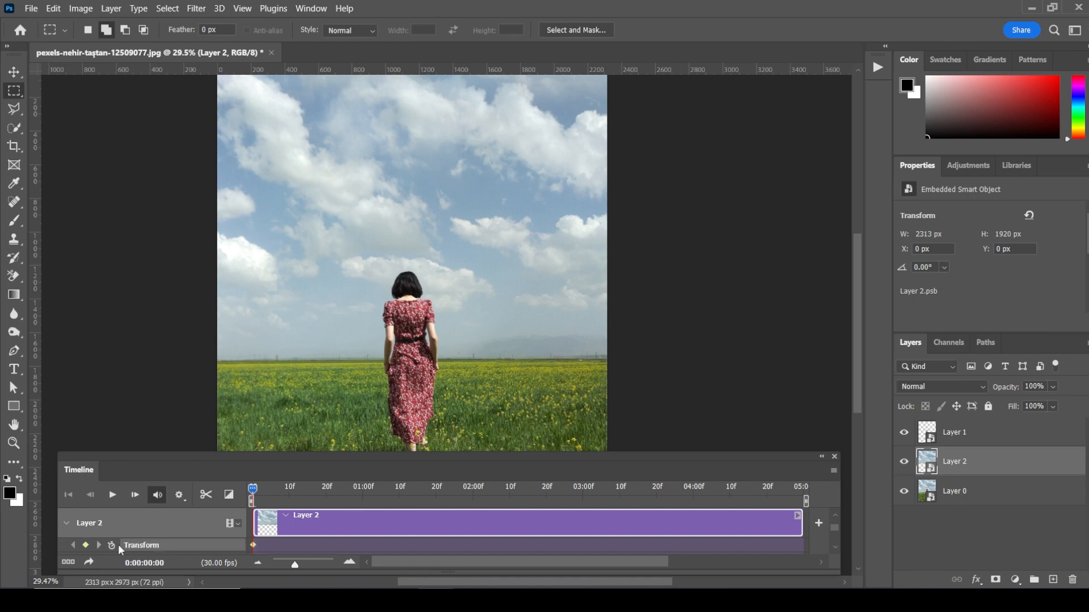
pyautogui.click(53, 9)
pyautogui.click(118, 310)
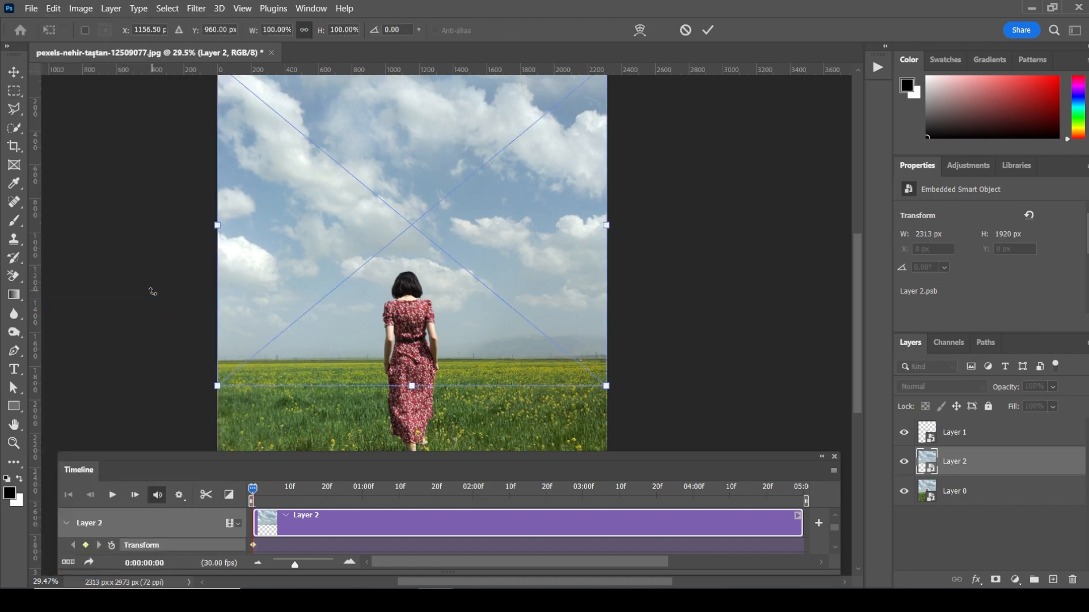
pyautogui.moveTo(220, 225); pyautogui.dragTo(100, 225)
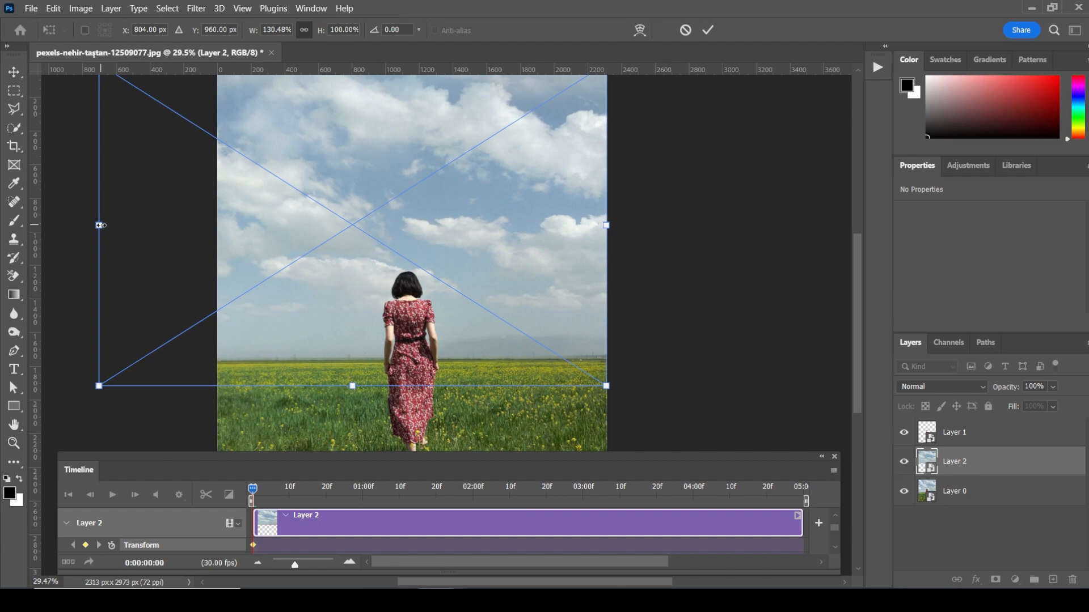
pyautogui.click(708, 30)
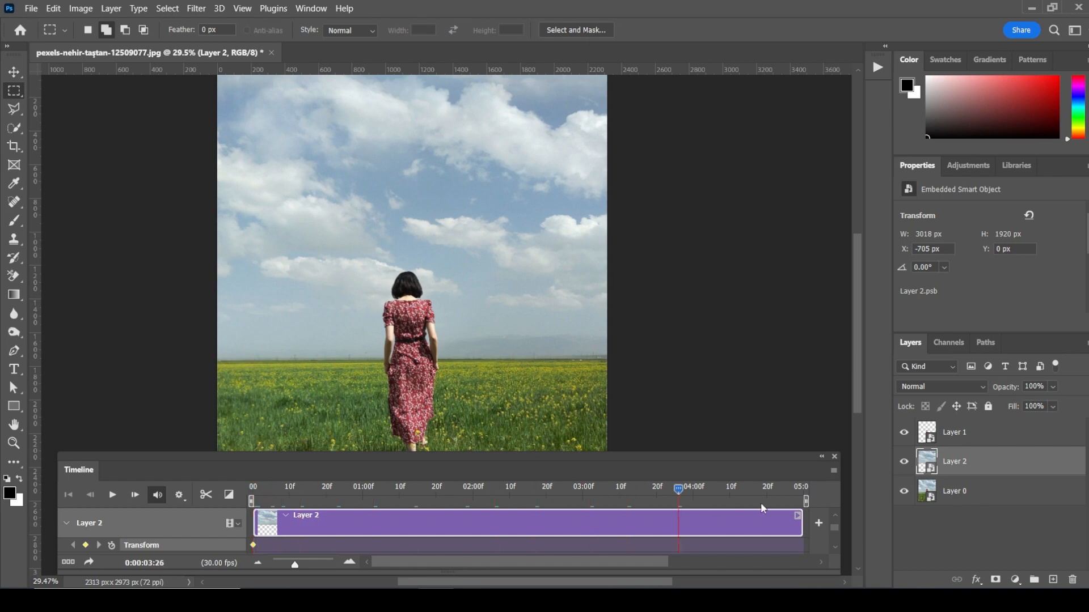
# At 0:00:04:29, transform Layer 2 so its left edge meets the canvas and its right side stretches to about 148% width.
pyautogui.moveTo(761, 503); pyautogui.dragTo(826, 509)
pyautogui.hotkey('ctrl', 't')
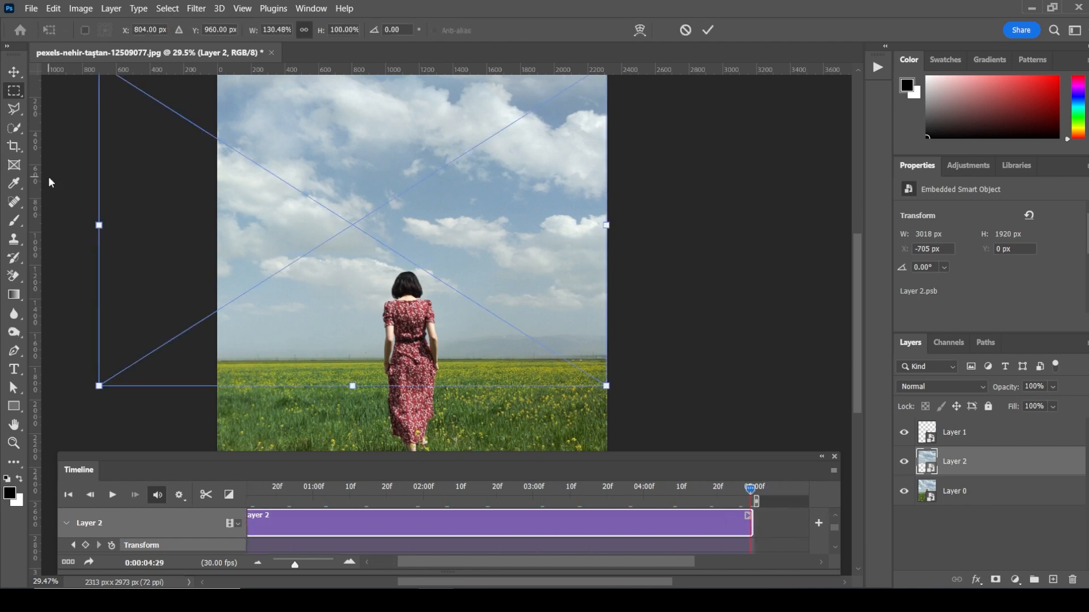
pyautogui.moveTo(98, 225); pyautogui.dragTo(228, 225)
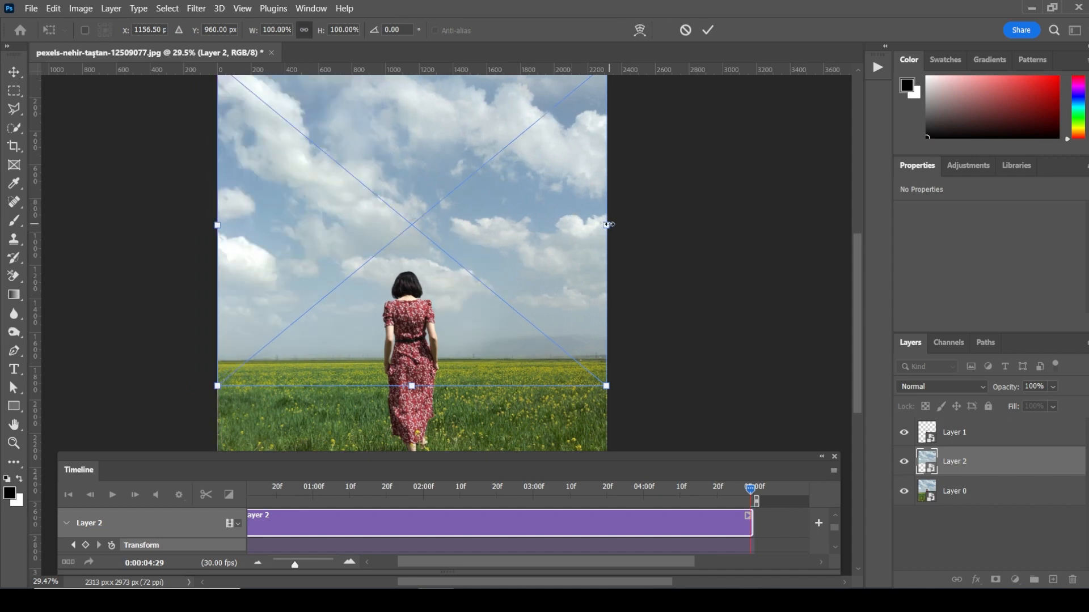
pyautogui.moveTo(607, 225); pyautogui.dragTo(794, 225)
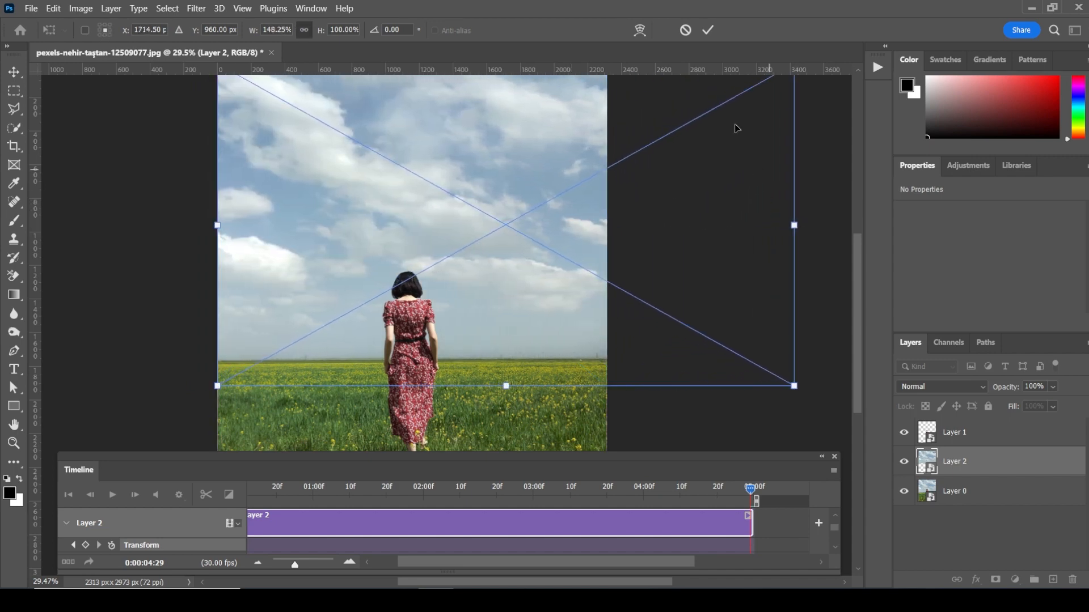
pyautogui.click(709, 29)
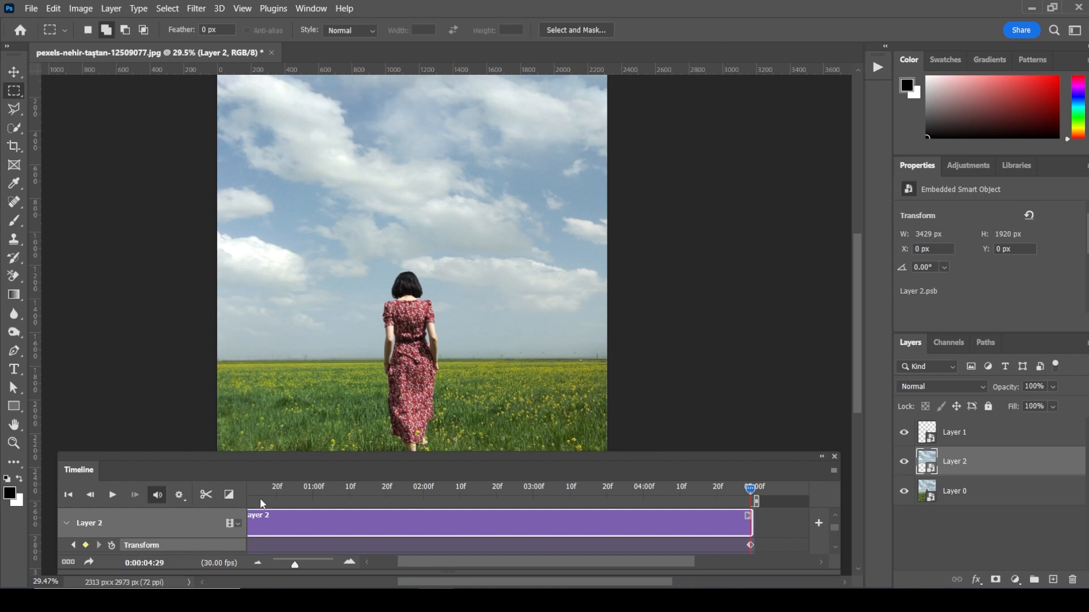
# Return the playhead to the timeline start and preview the moving sky animation.
pyautogui.moveTo(258, 485); pyautogui.dragTo(249, 488)
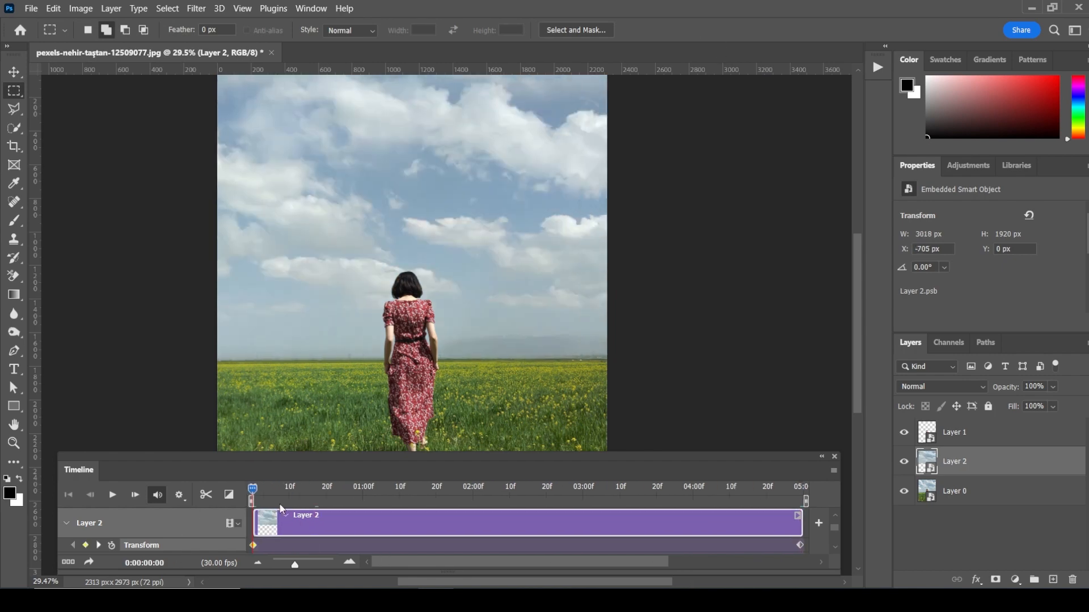
pyautogui.click(111, 496)
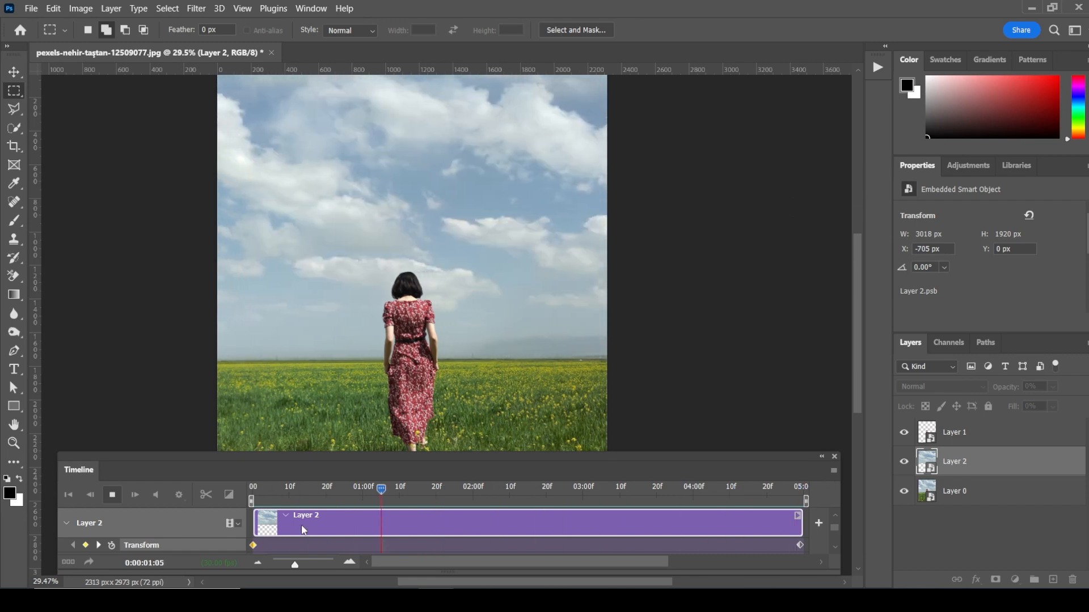
pyautogui.click(112, 495)
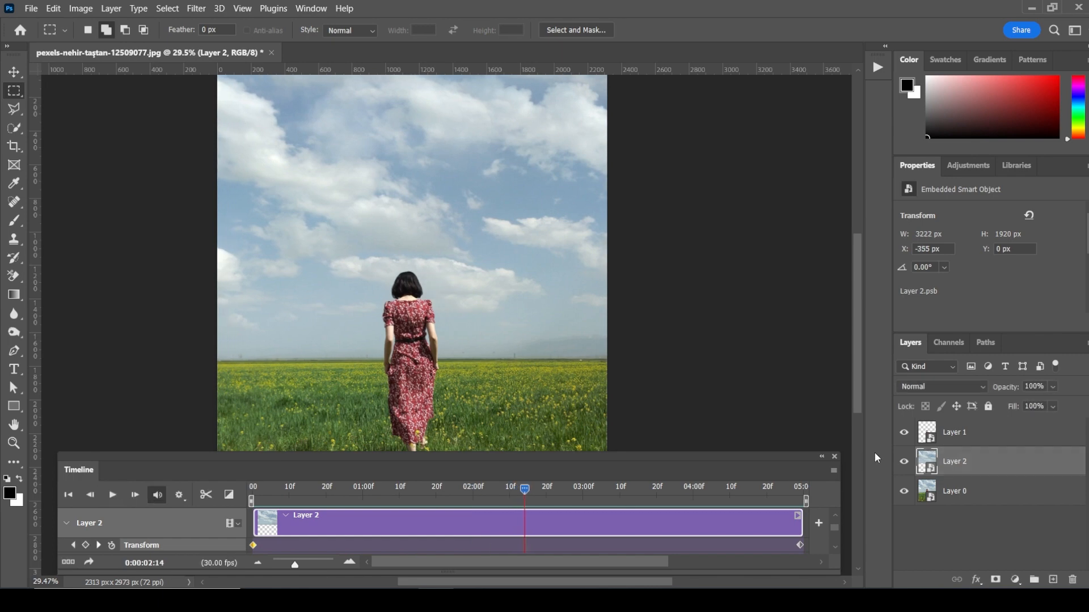
# Start rendering the timeline animation as a video and cancel the export.
pyautogui.click(833, 472)
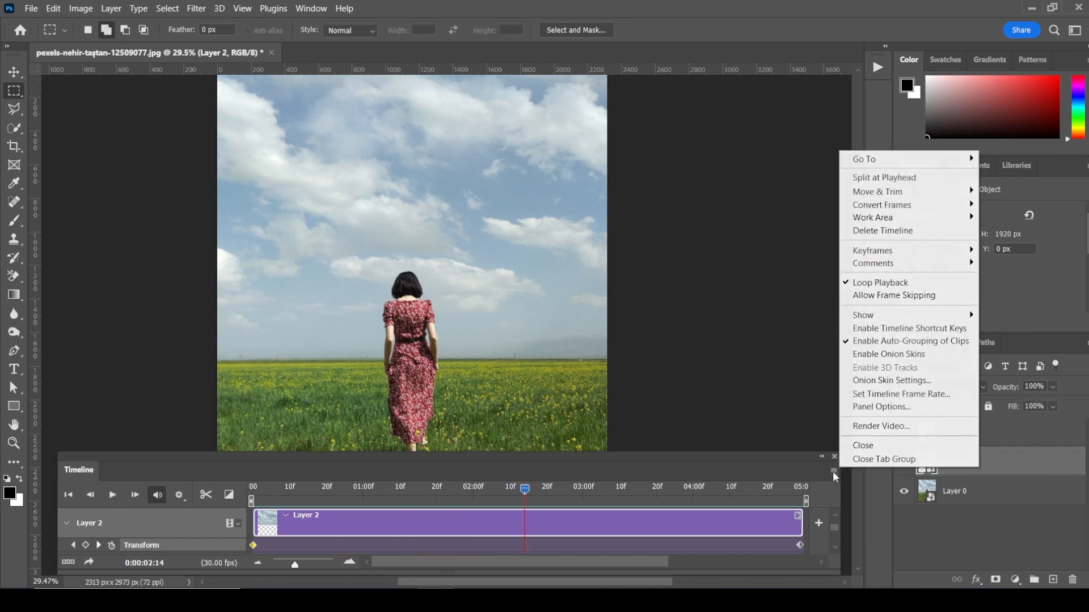
pyautogui.click(881, 430)
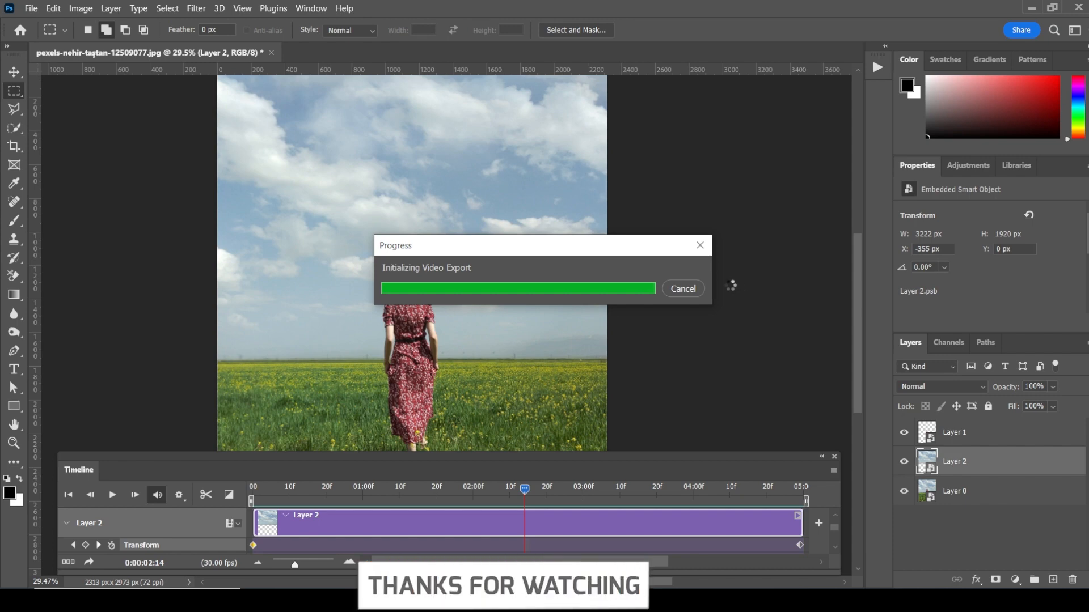
pyautogui.click(700, 245)
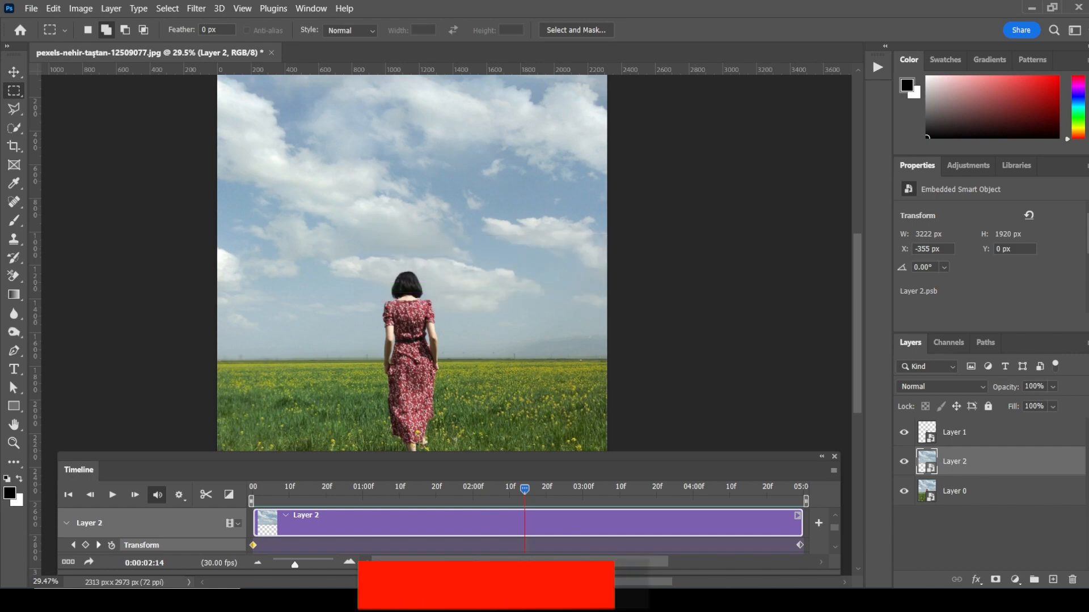